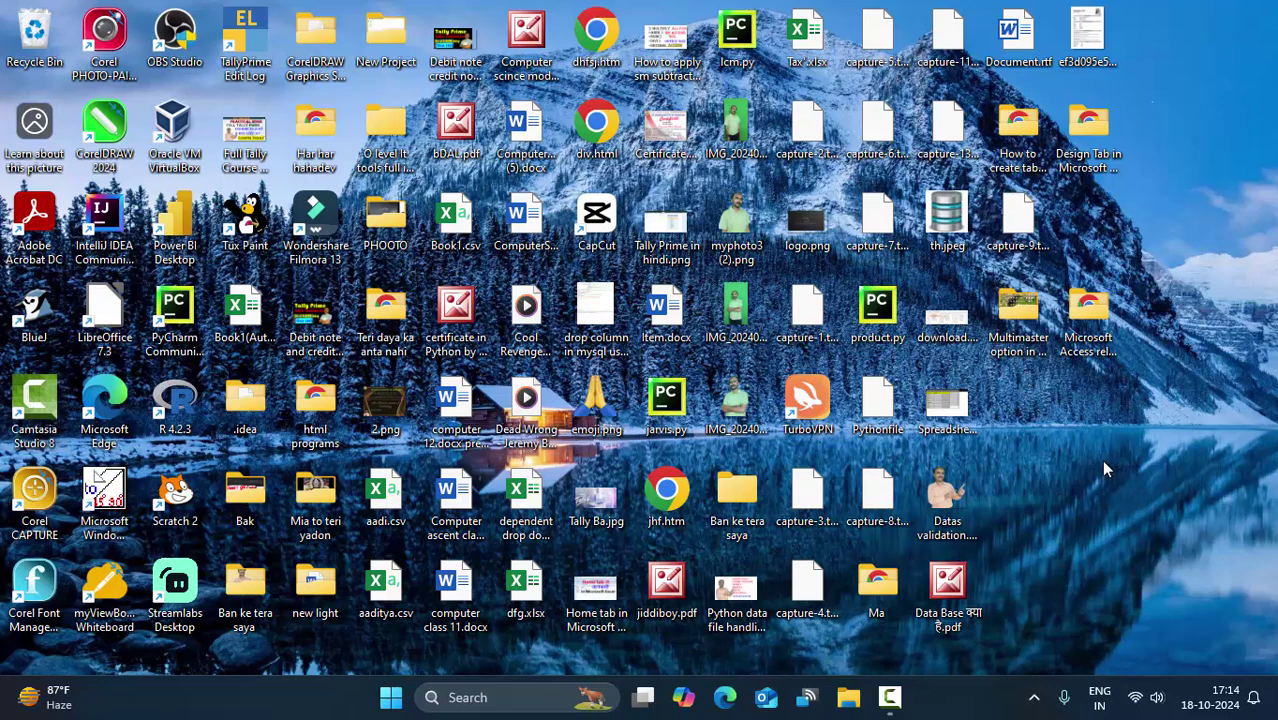
Refresh the Windows desktop and launch TallyPrime Edit Log
right_click(1094, 512)
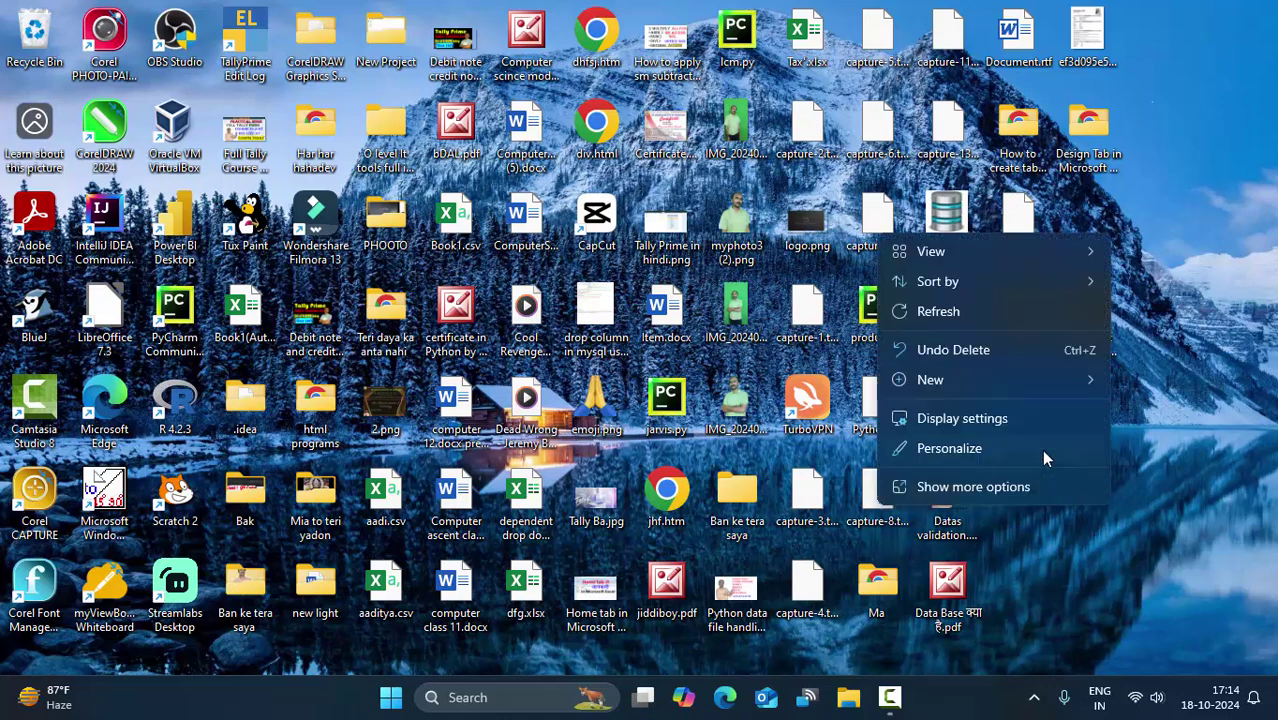
click(955, 311)
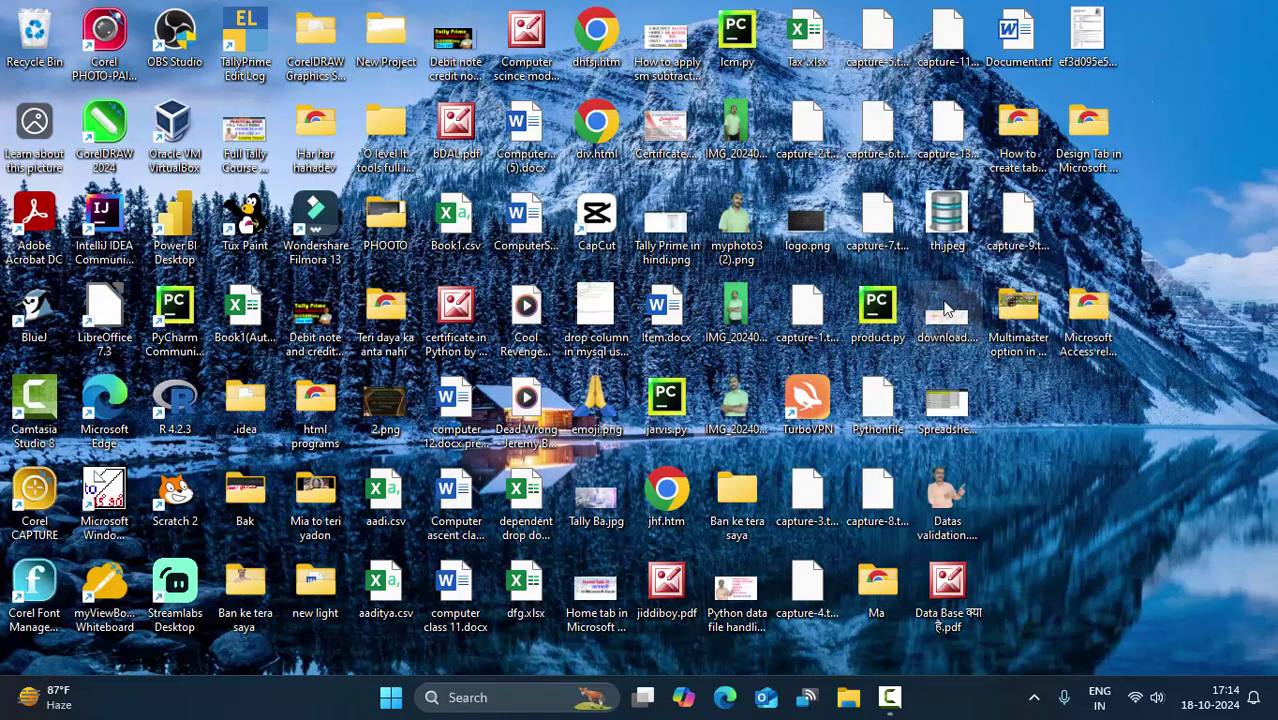
double_click(266, 52)
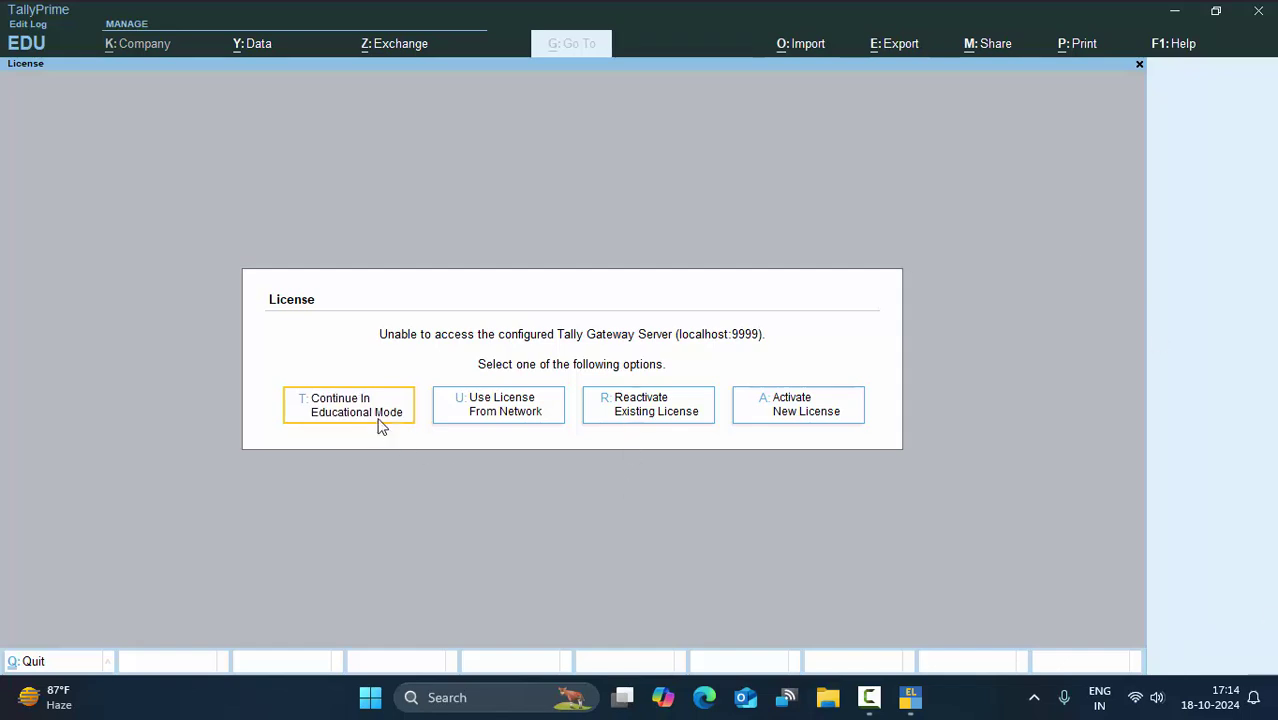
Continue in Educational Mode to reach the Gateway of Tally for My Shop1
click(379, 419)
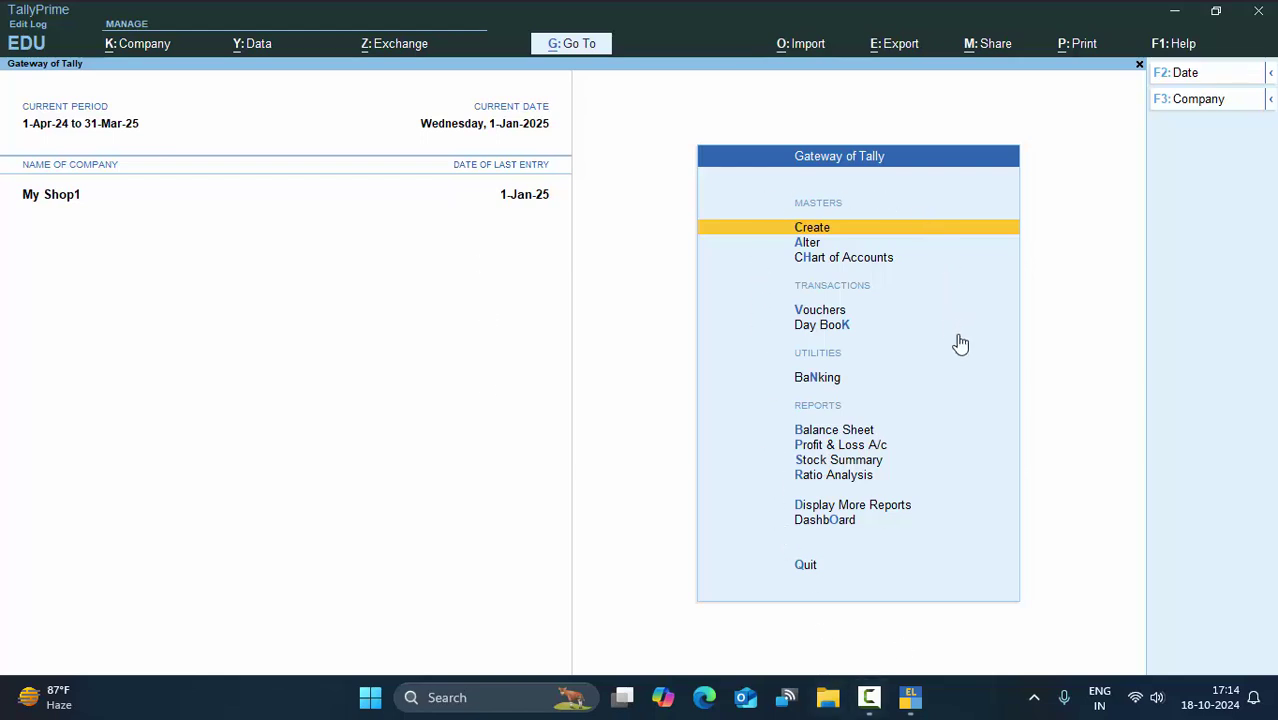
Open a new Purchase voucher, number 10, dated 1-Jan-25
click(840, 352)
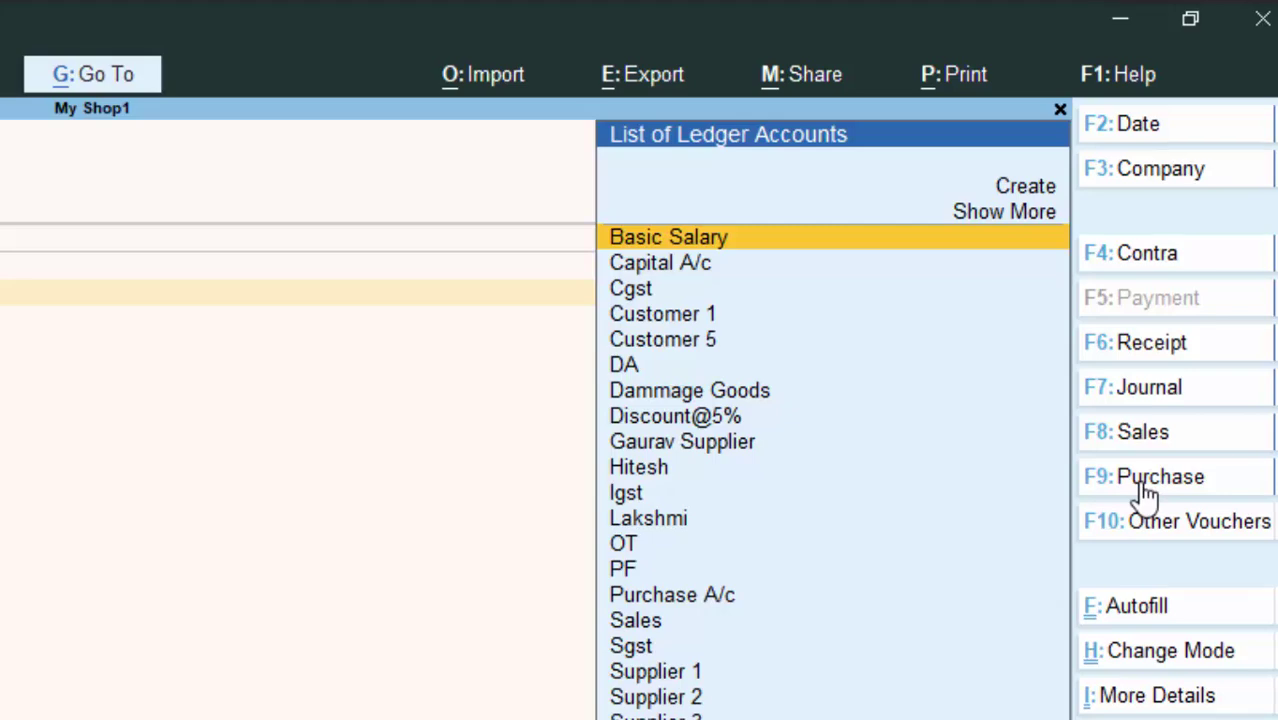
click(1143, 490)
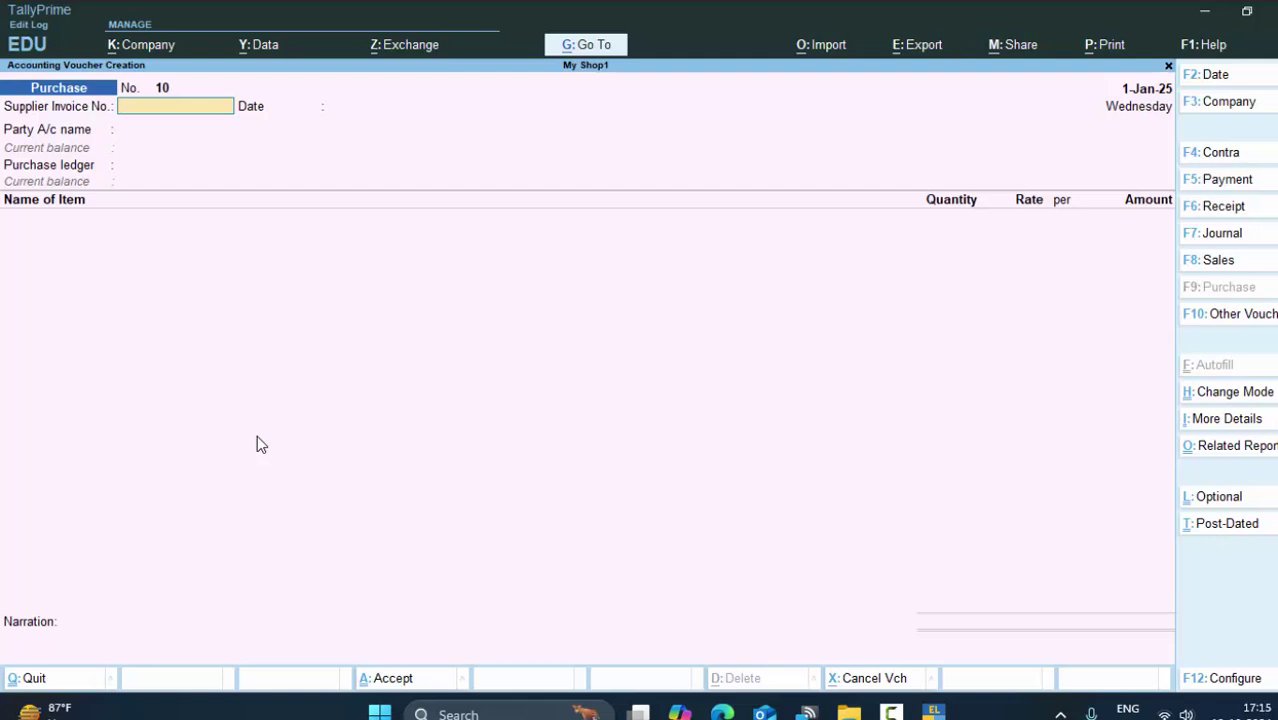
Enter supplier invoice number 345 and keep the date 1-Jan-25
text(34)
text(5)
key(Return)
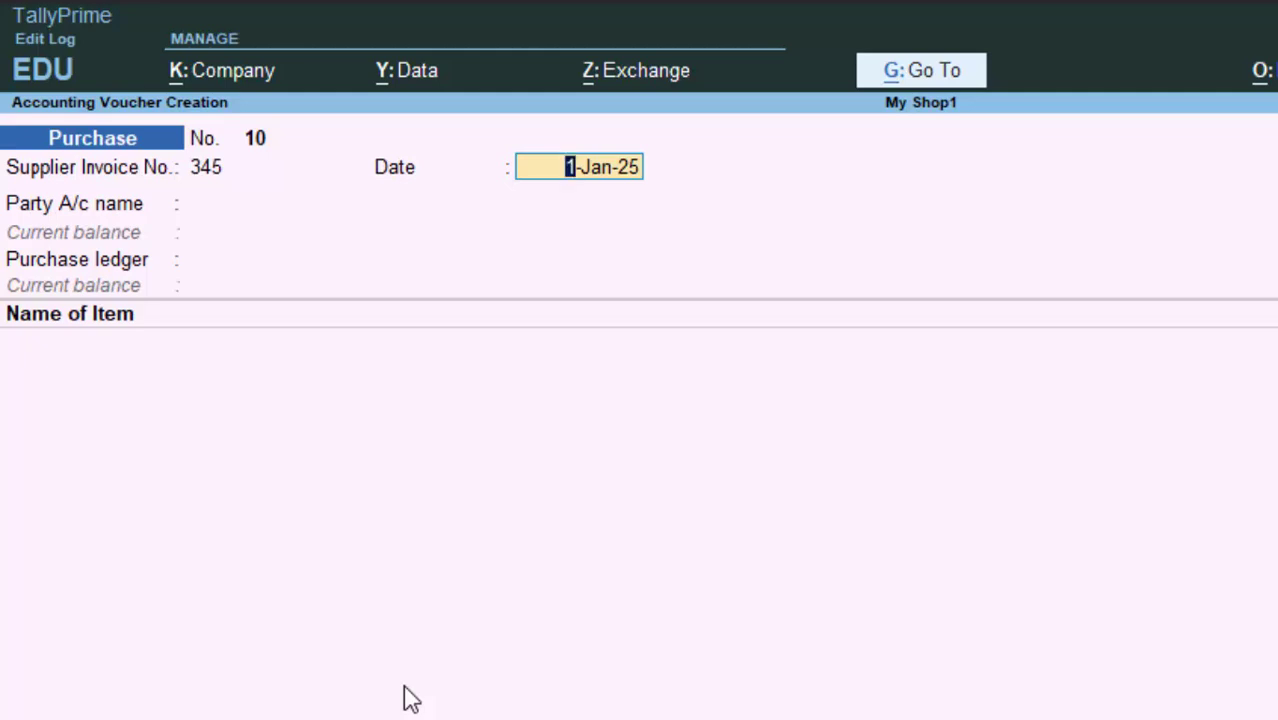
key(Return)
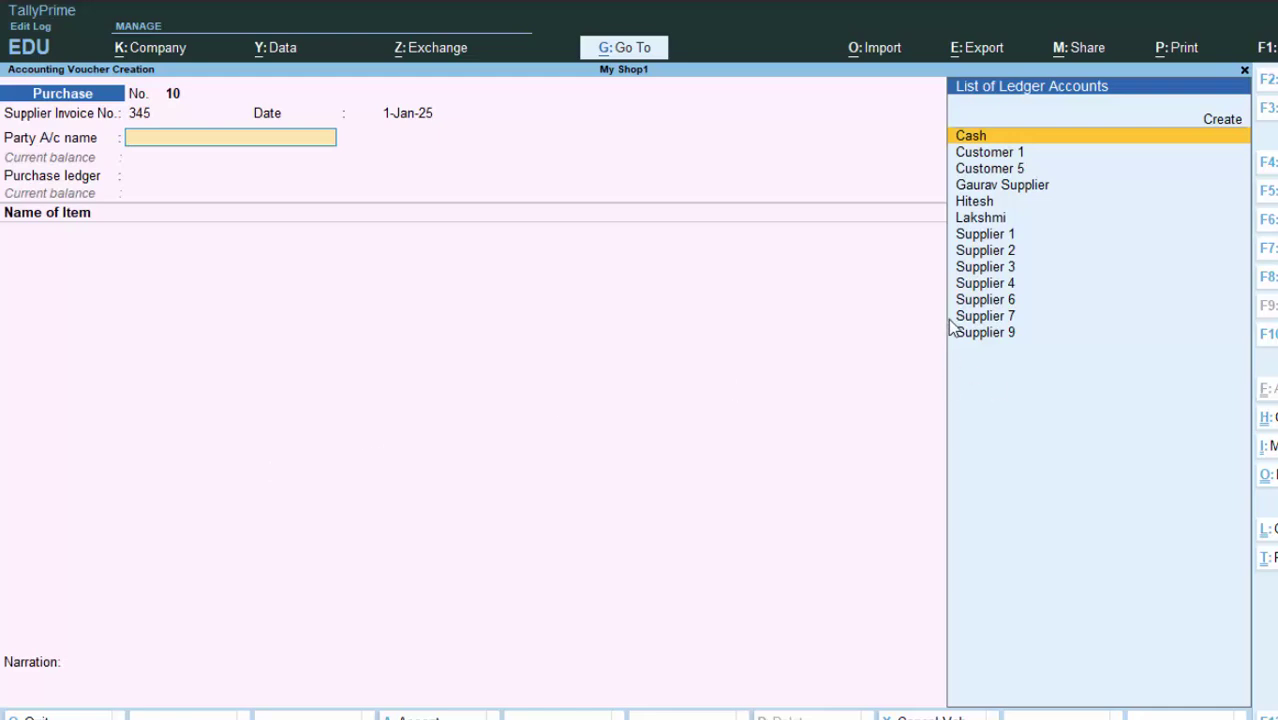
Open a blank Ledger Creation form for the voucher's party
click(1209, 131)
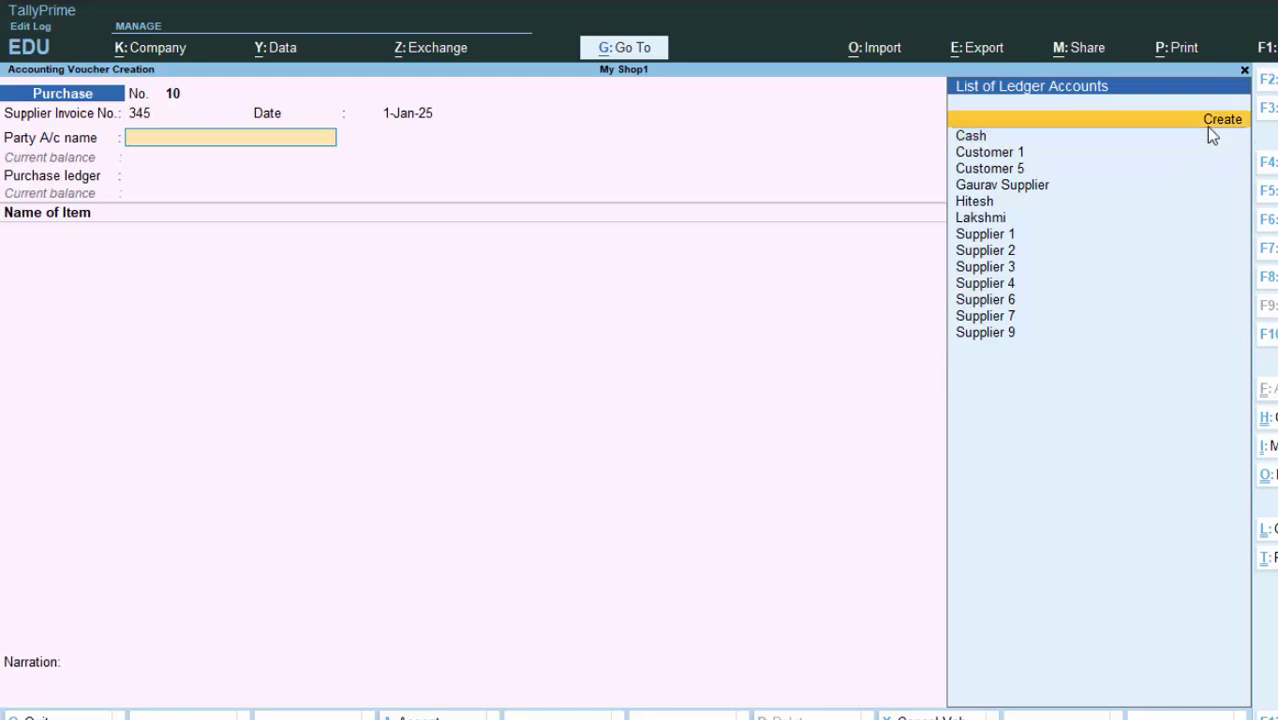
click(1206, 127)
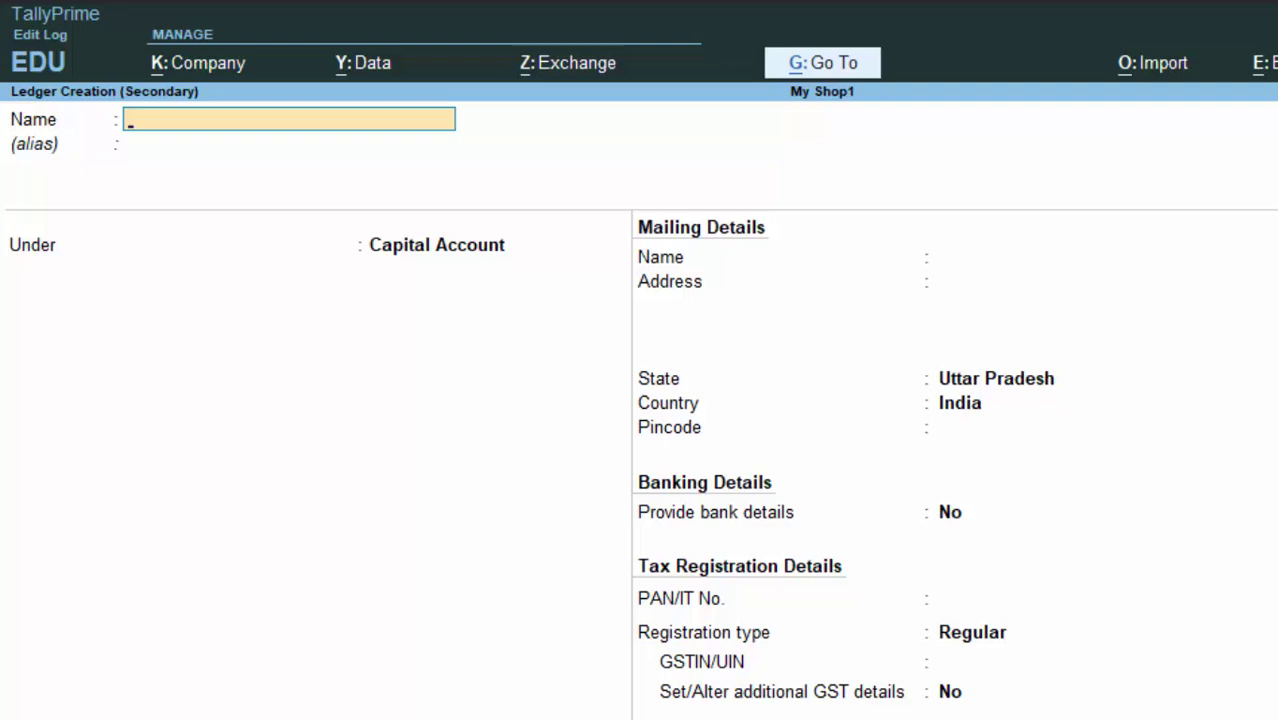
Name the new ledger 'Pramod Whole Sales Store' and skip the alias
text(Pram)
text(od Wh)
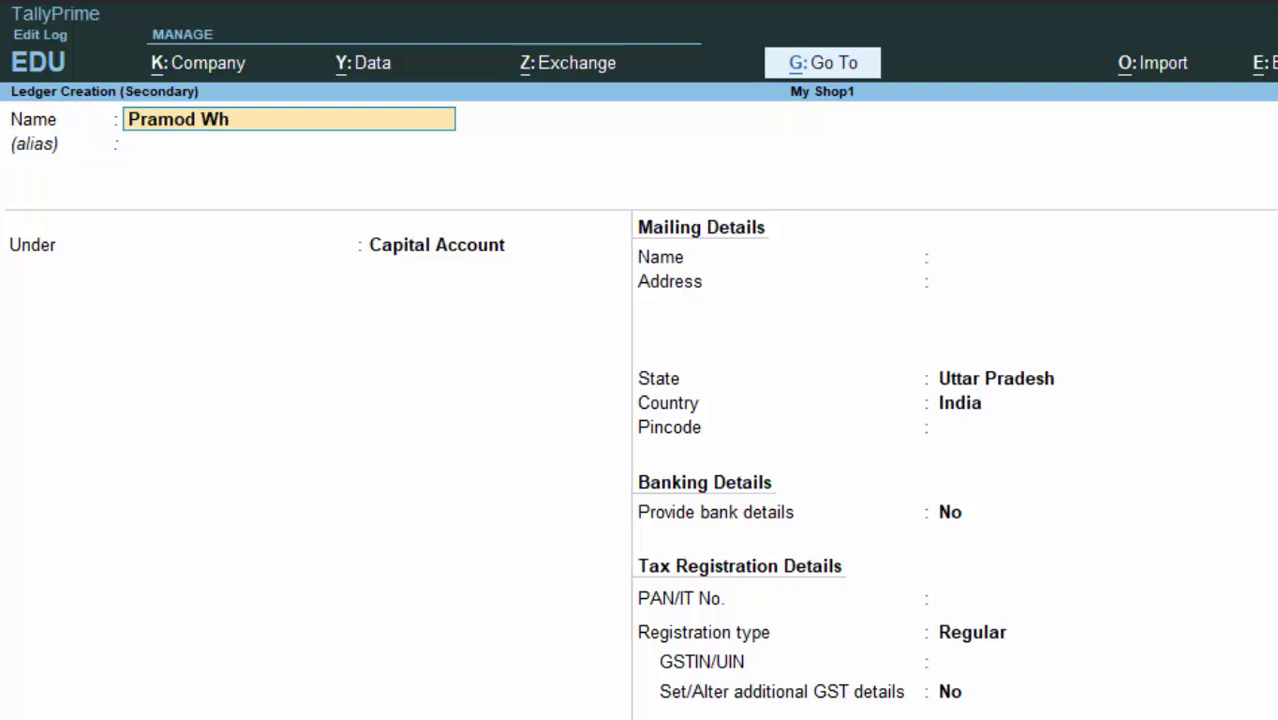
text(ole Sale)
text(s St)
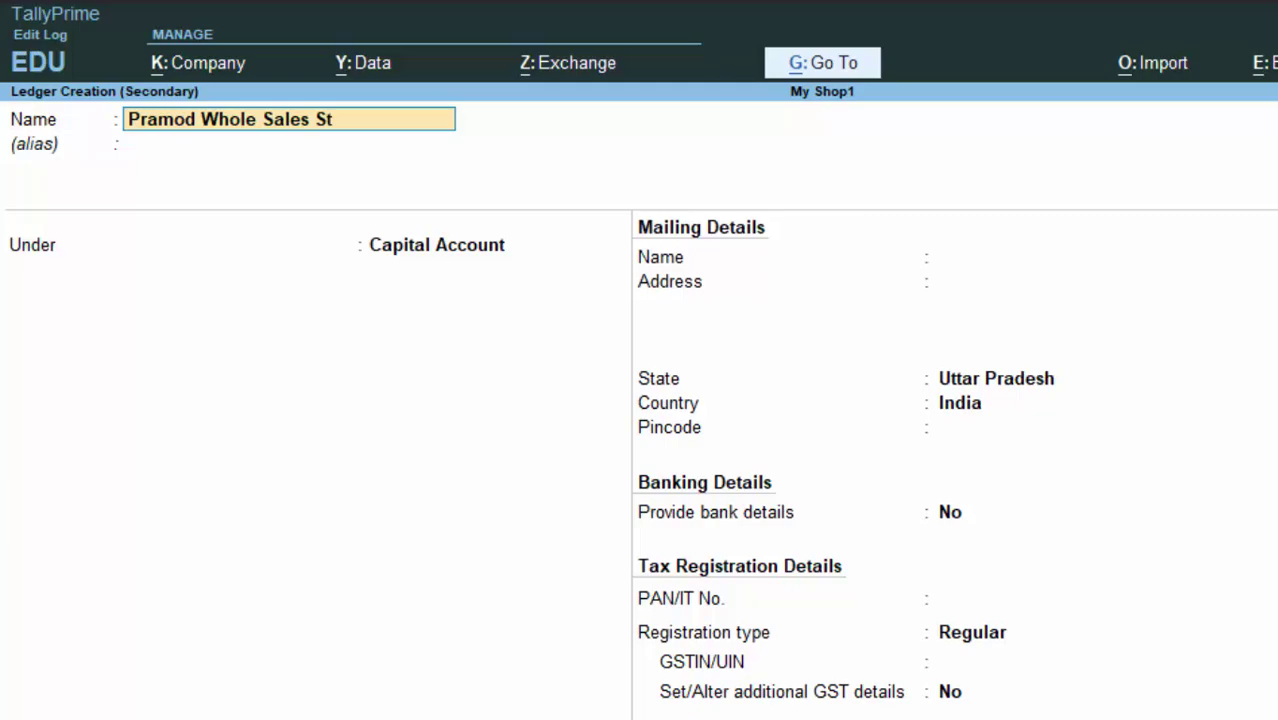
text(ore)
key(Return)
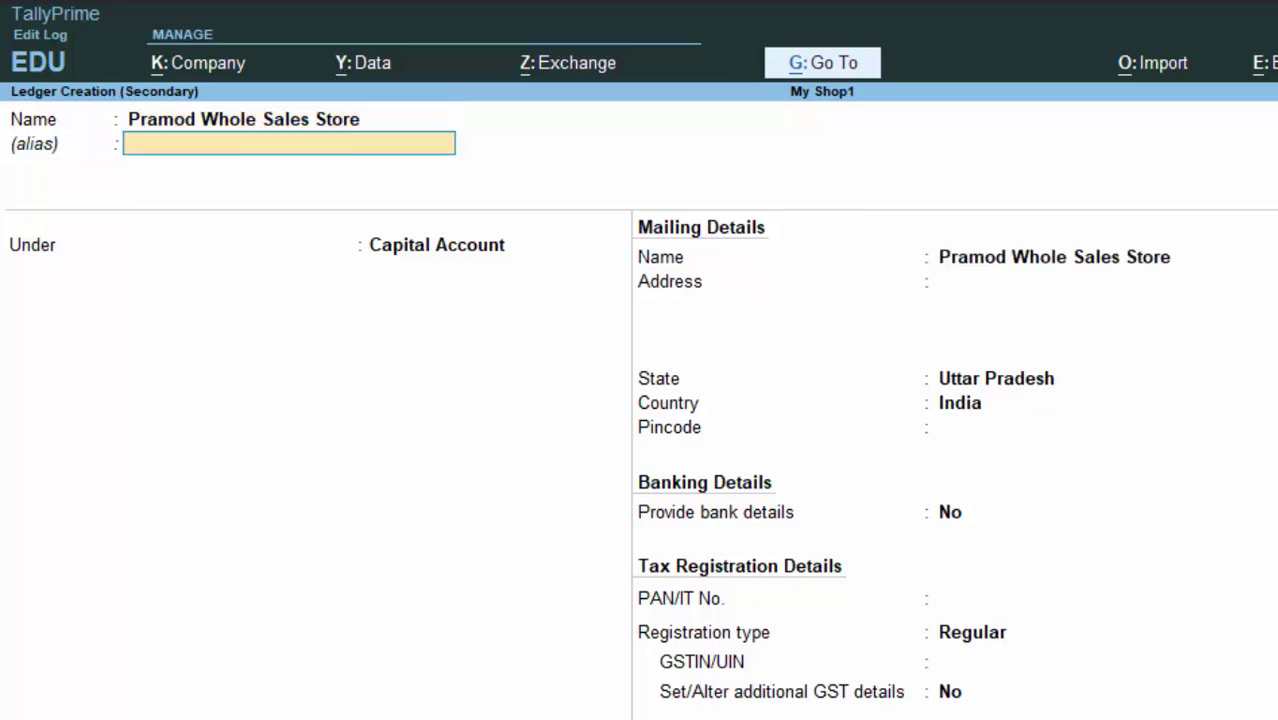
key(Return)
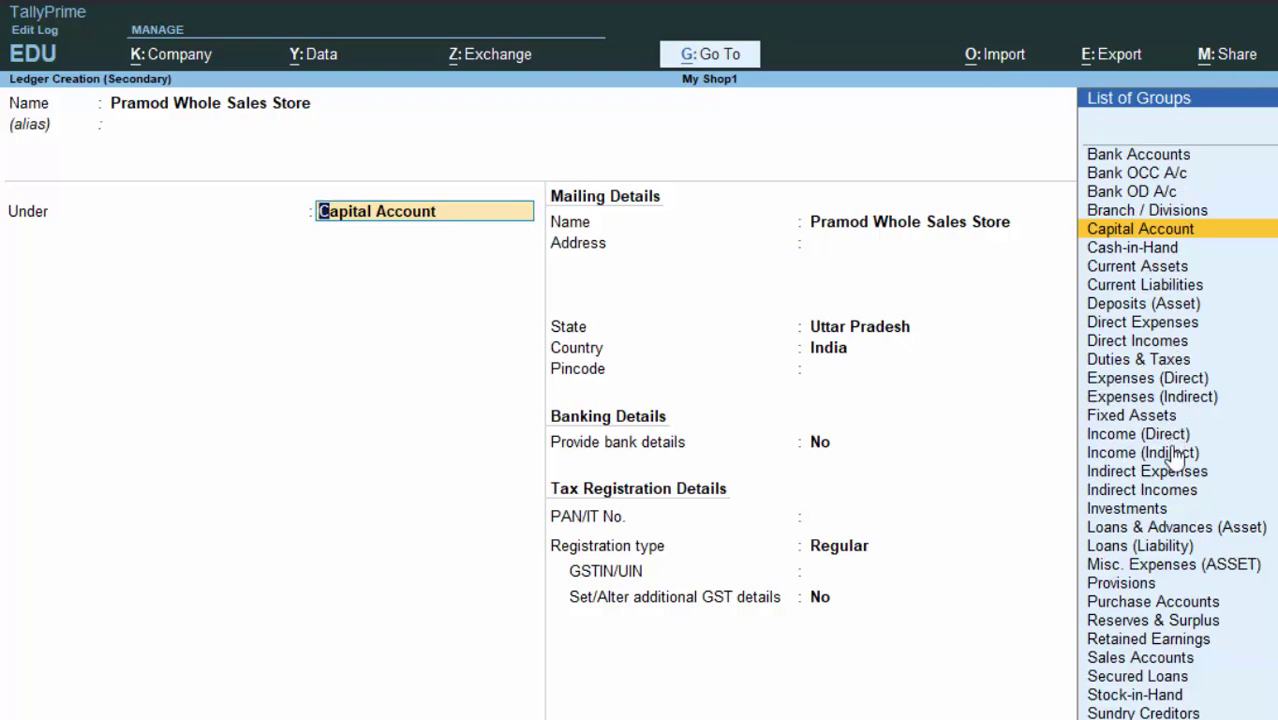
Change the ledger's group from Capital Account to Sundry Creditors
key(Down)
key(Down)
key(Down)
key(Down)
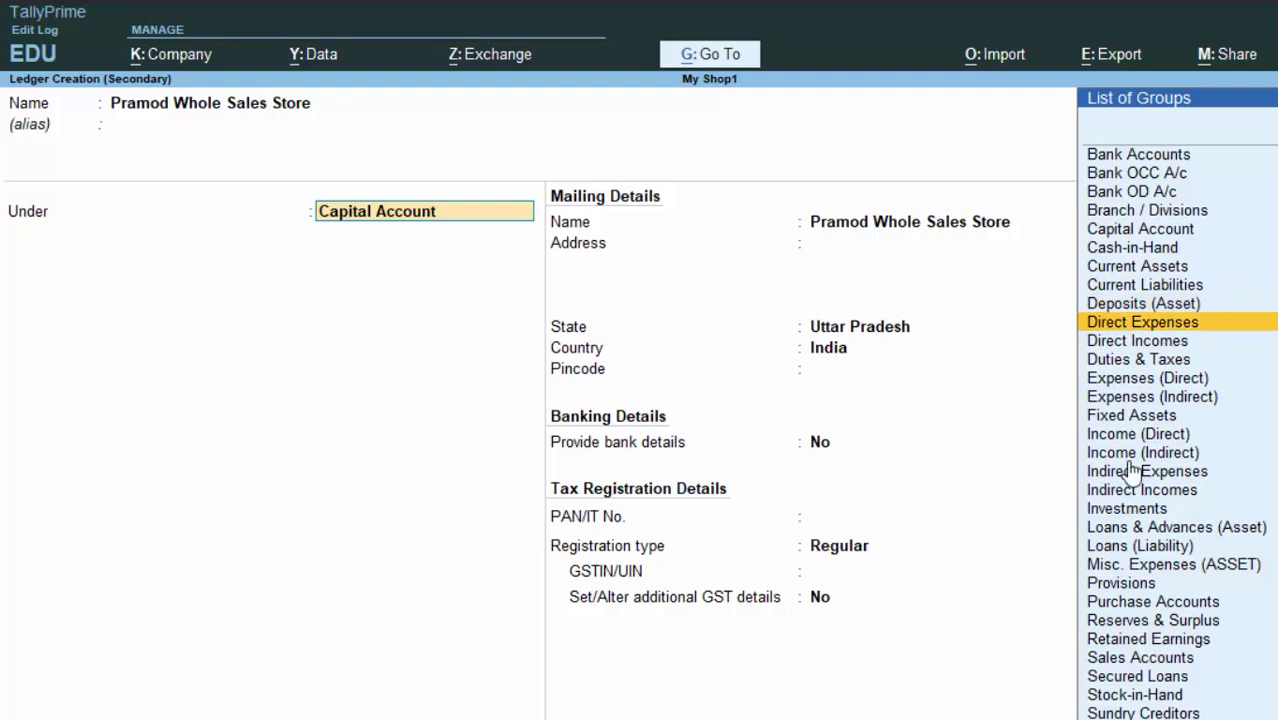
key(Up)
key(Up)
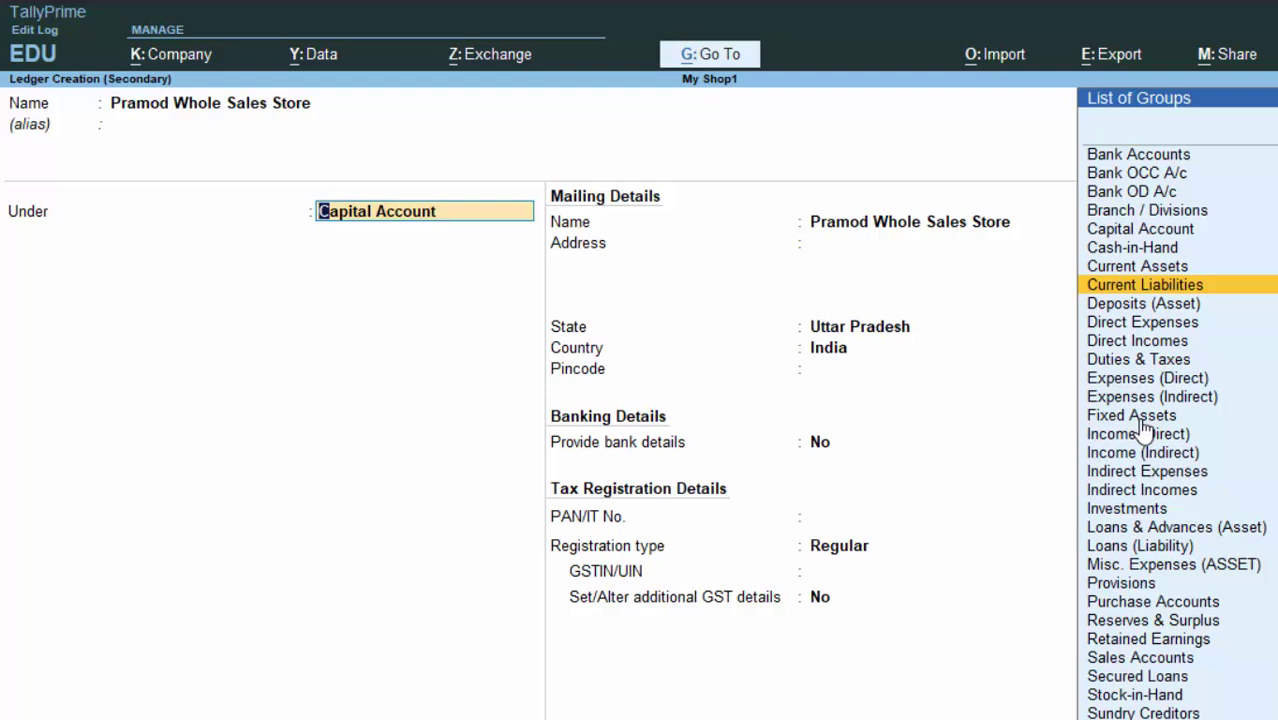
key(ctrl+a)
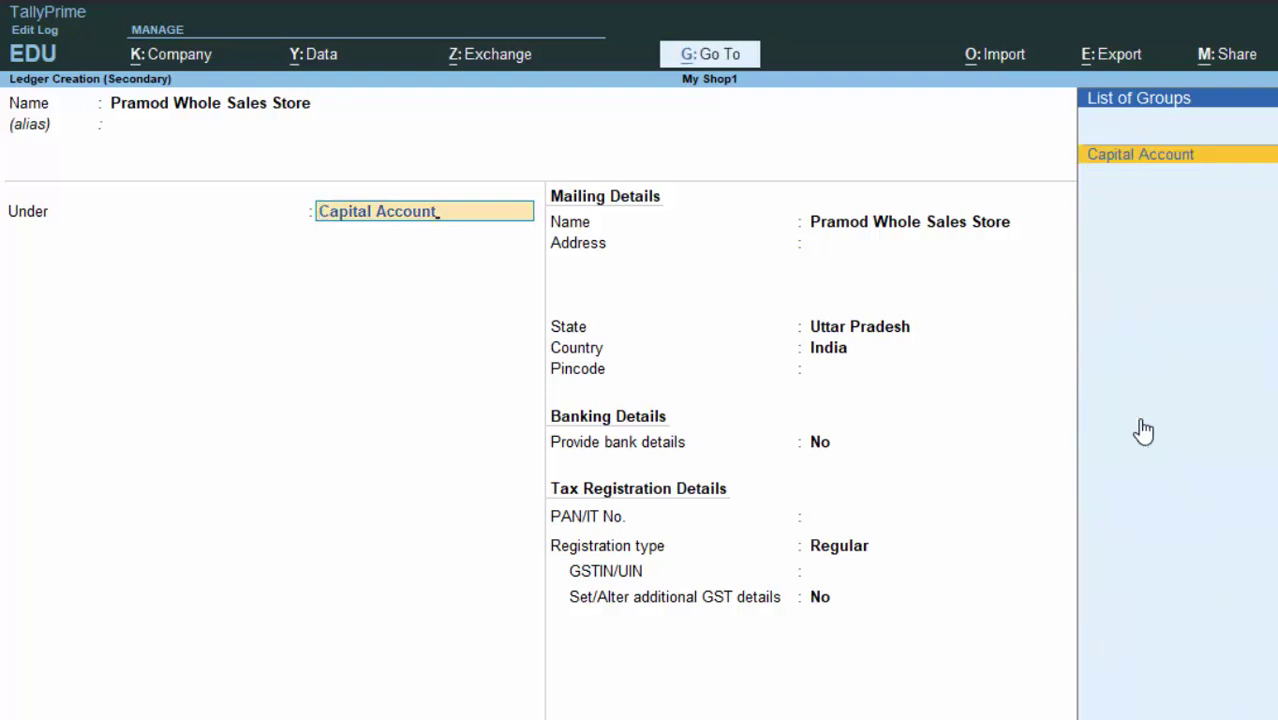
key(BackSpace)
key(BackSpace)
key(BackSpace)
key(BackSpace)
key(BackSpace)
key(BackSpace)
key(BackSpace)
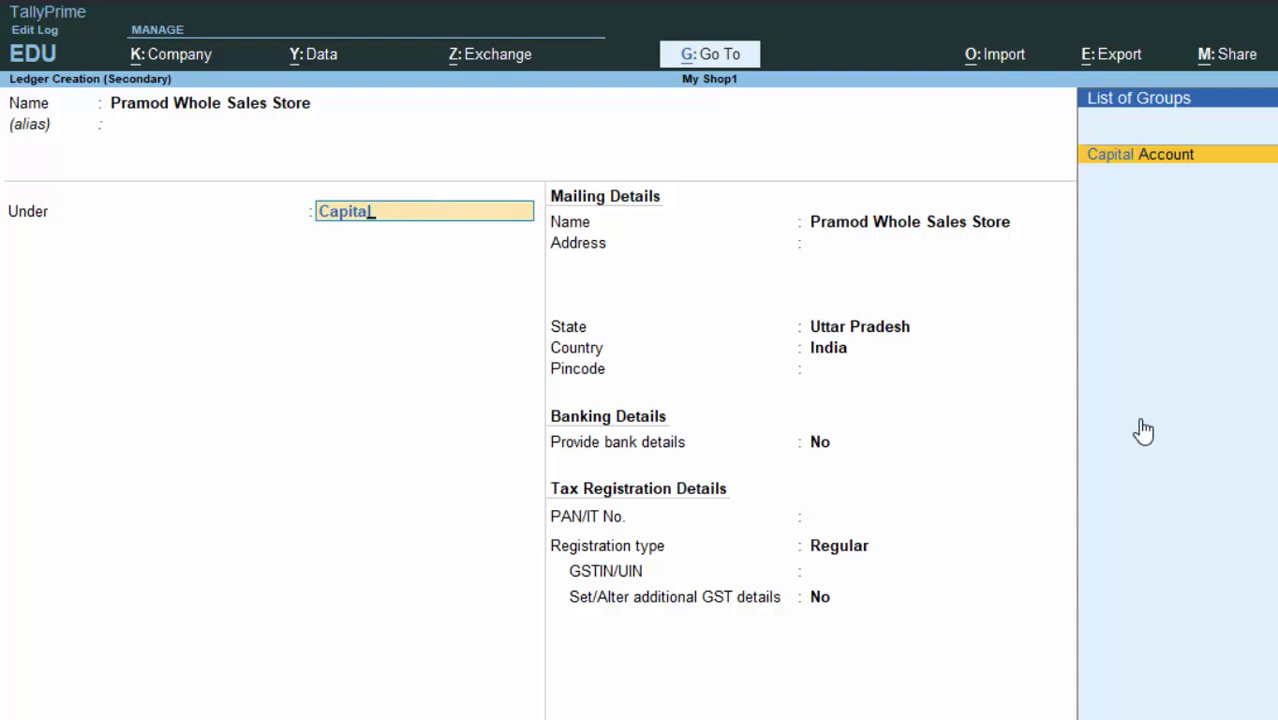
key(BackSpace)
key(BackSpace)
key(BackSpace)
key(BackSpace)
key(BackSpace)
key(BackSpace)
key(BackSpace)
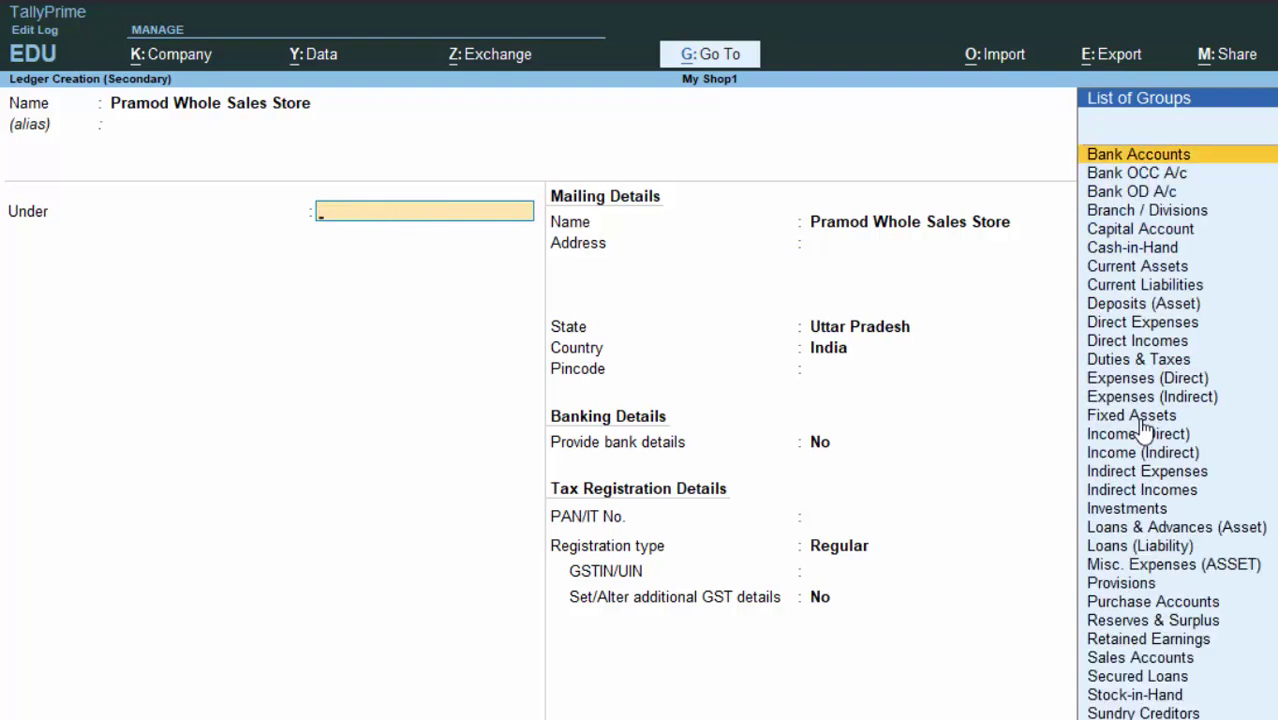
text(S)
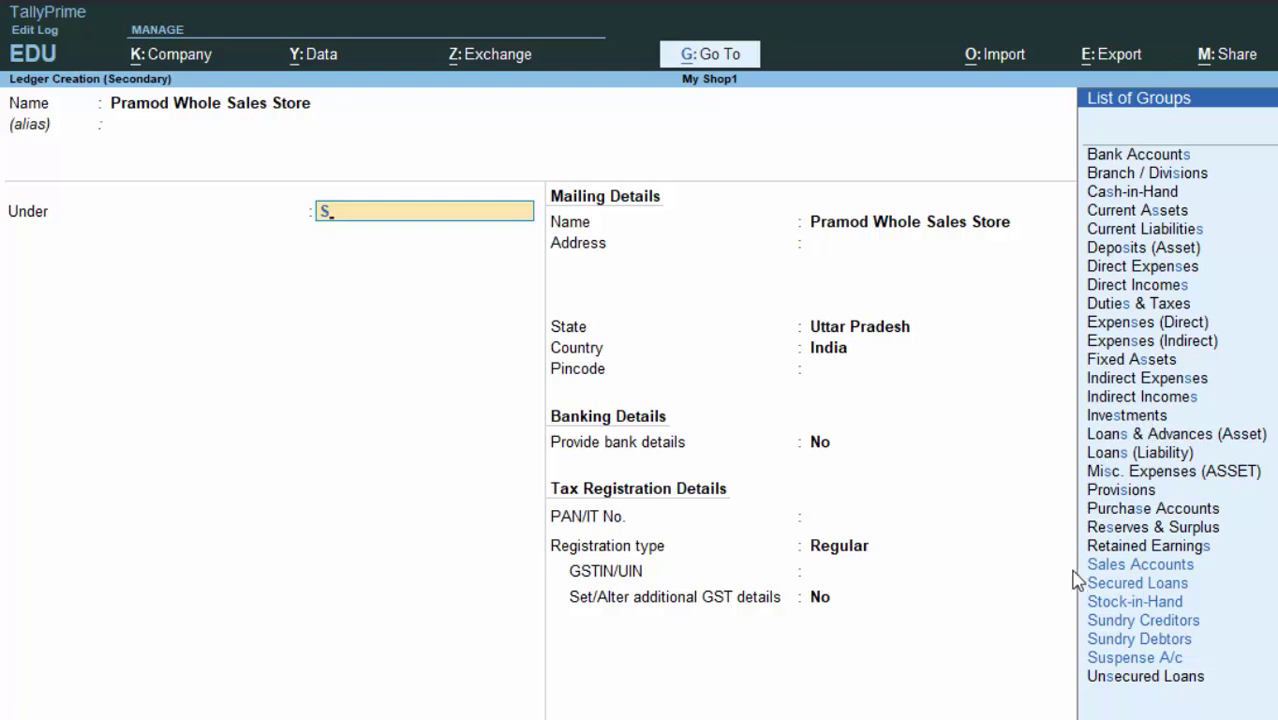
click(1137, 623)
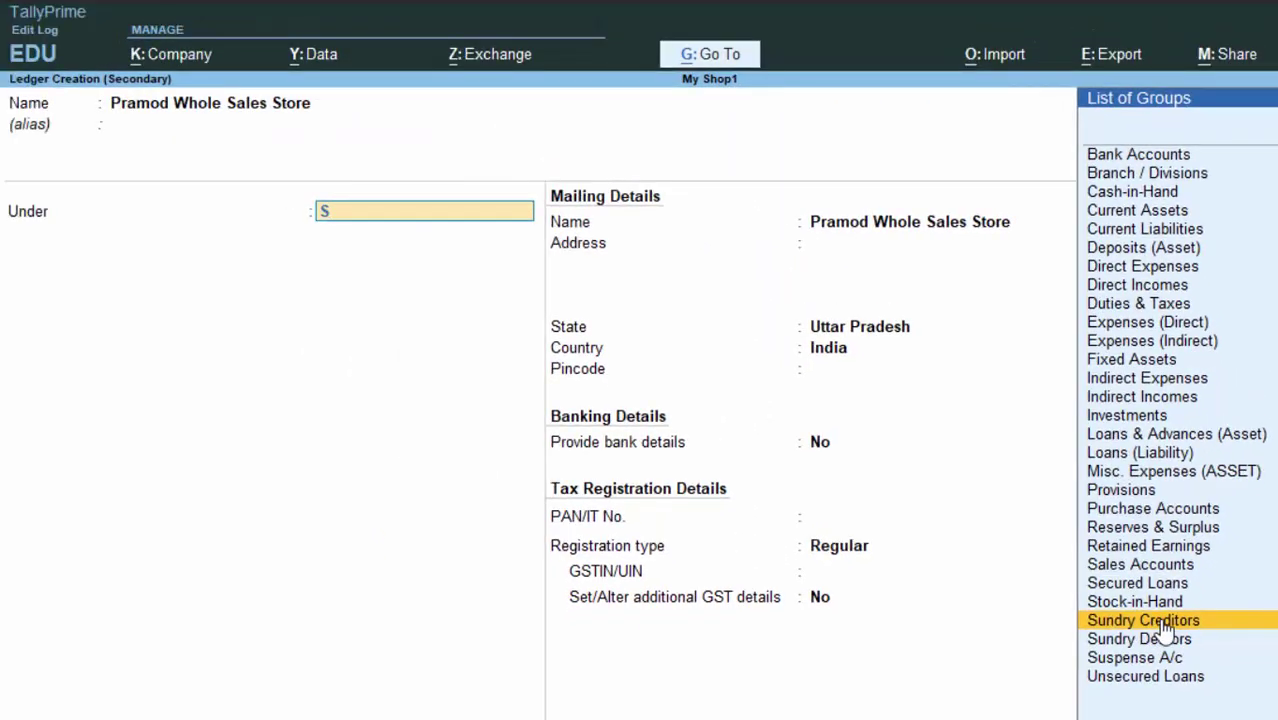
click(1165, 622)
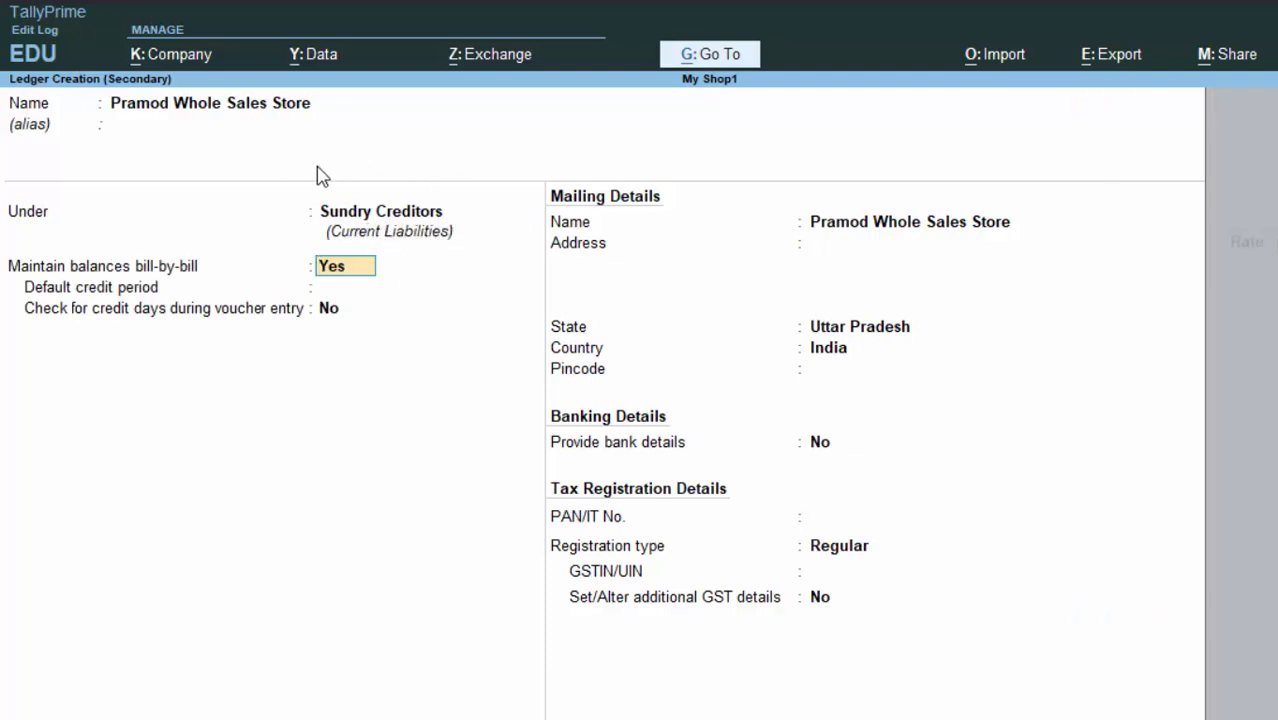
Enter the supplier's mailing address, keep Uttar Pradesh as state, and save the ledger
key(Return)
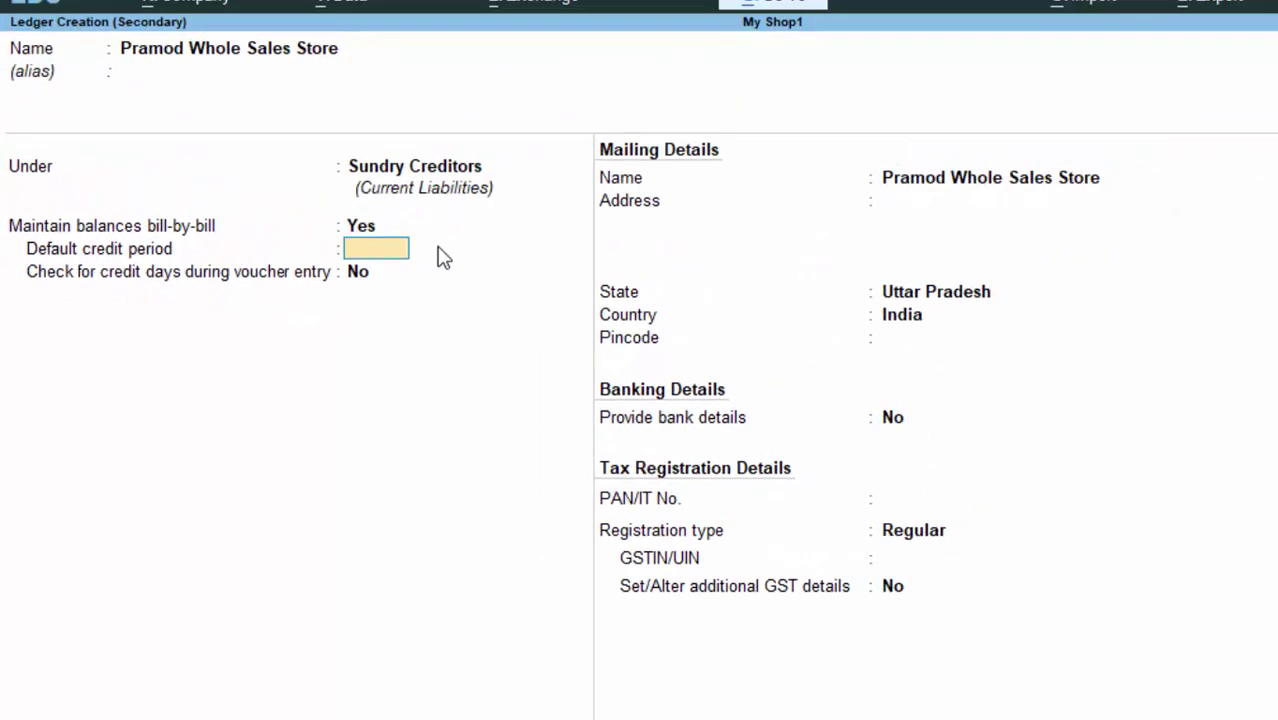
key(Return)
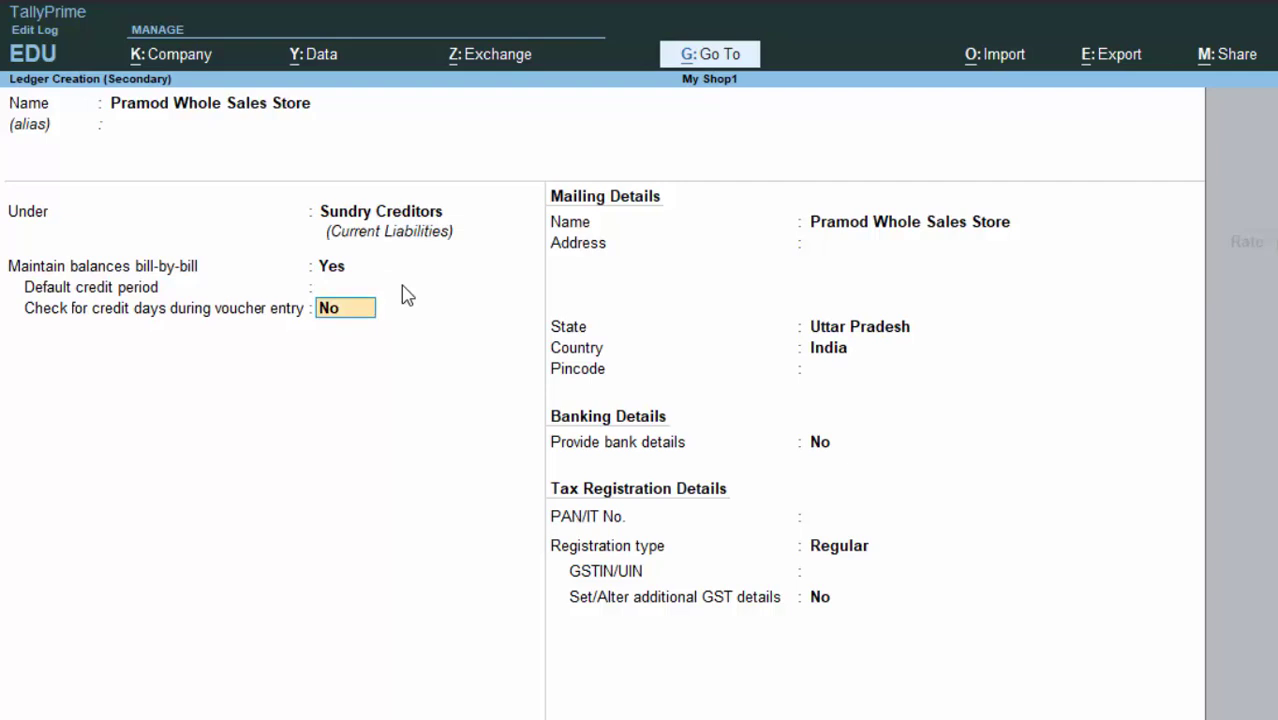
key(Return)
key(Return)
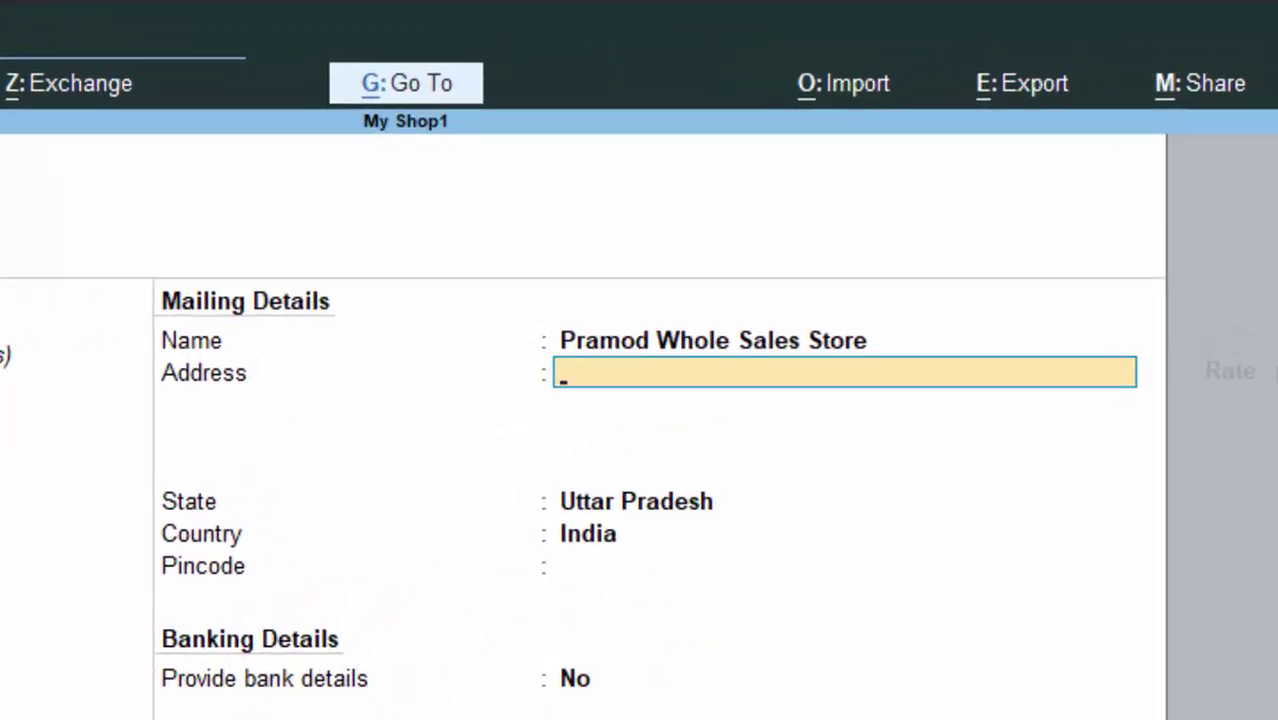
text(Raghav)
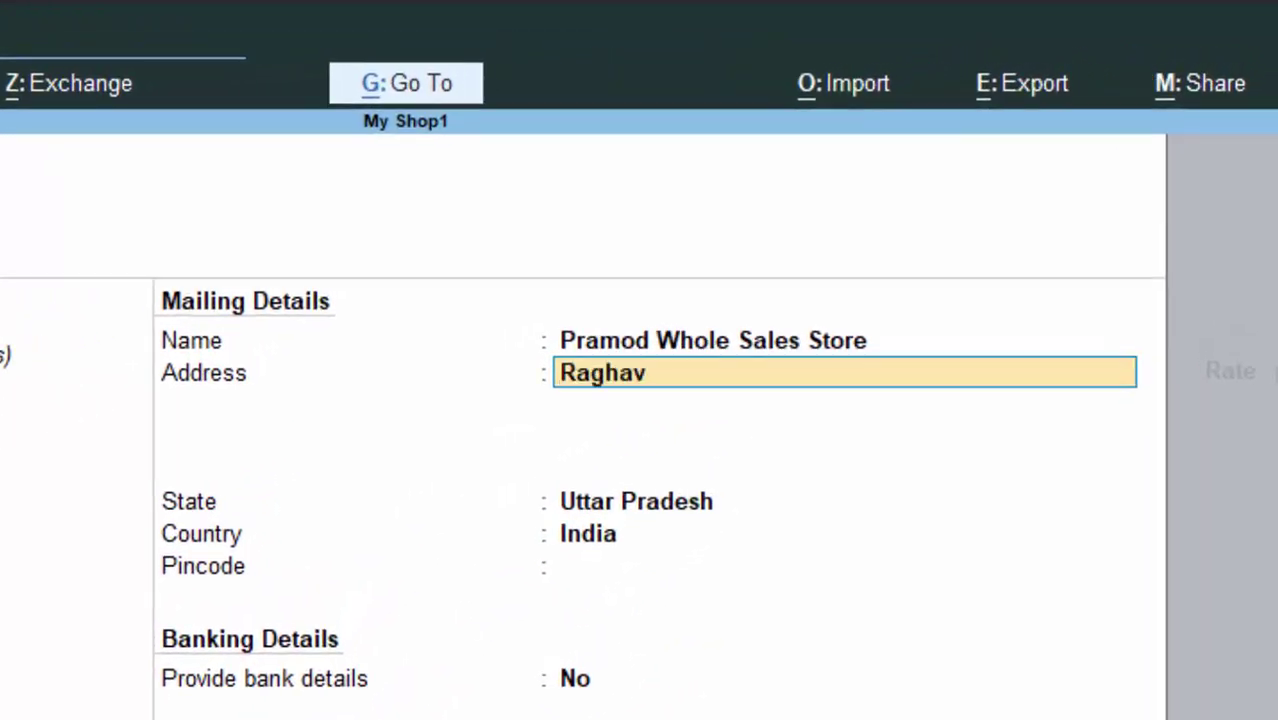
text( Nagar D)
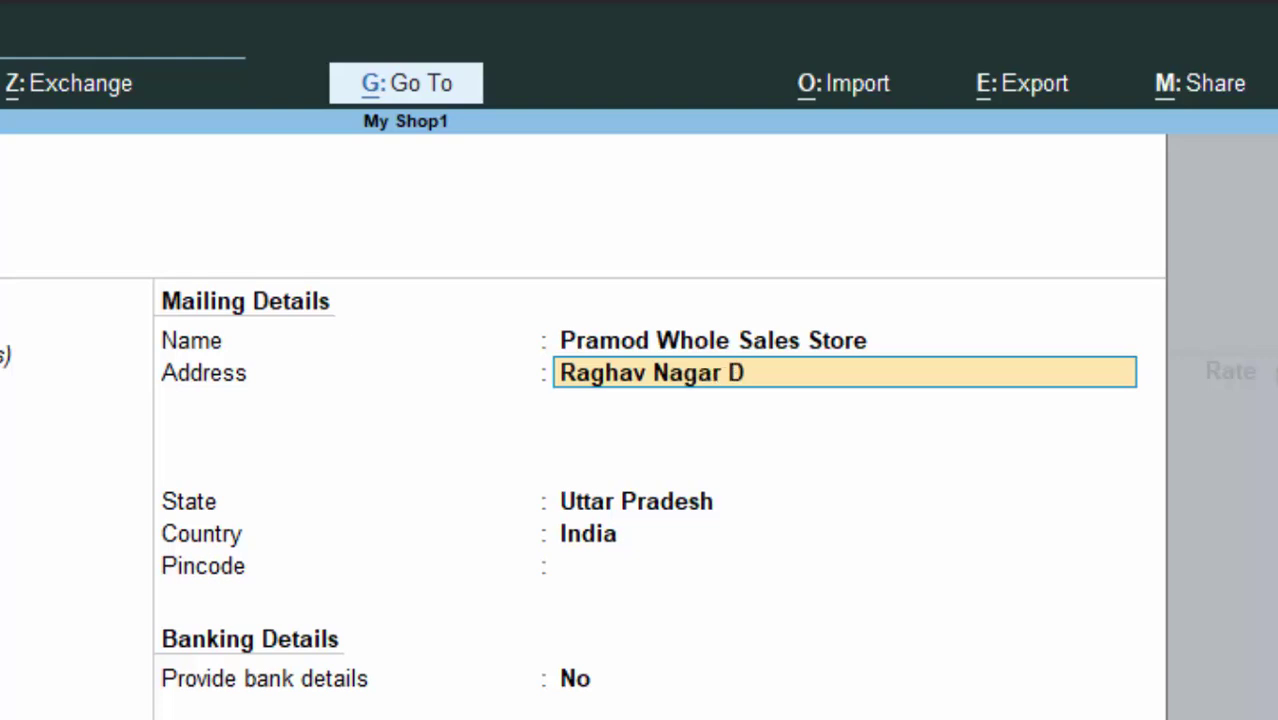
text(eoria)
key(Return)
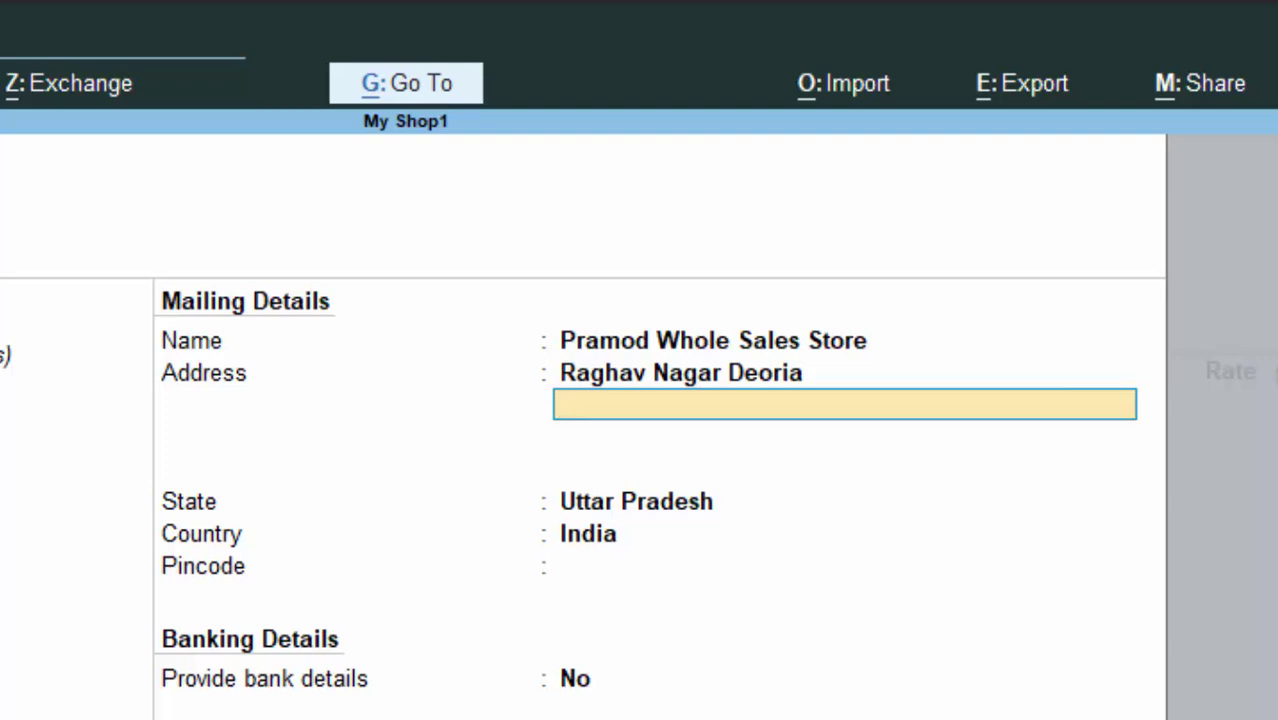
key(Return)
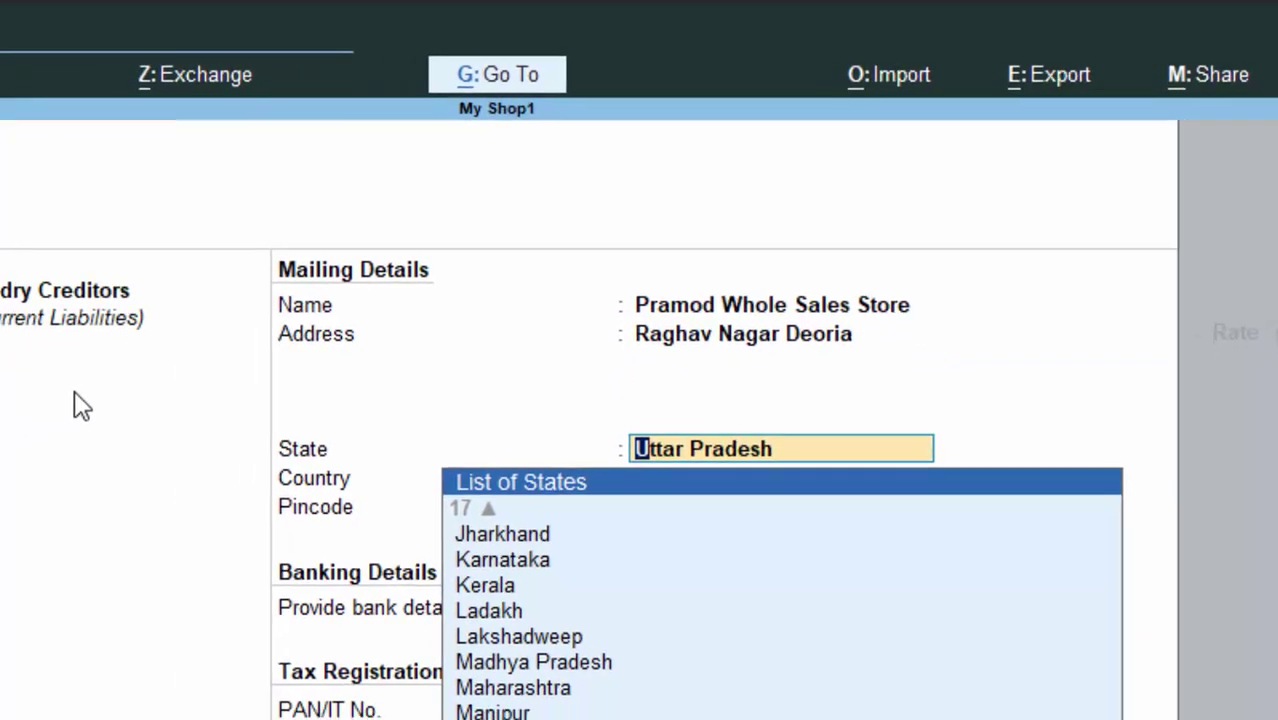
key(Return)
key(Return)
key(Return)
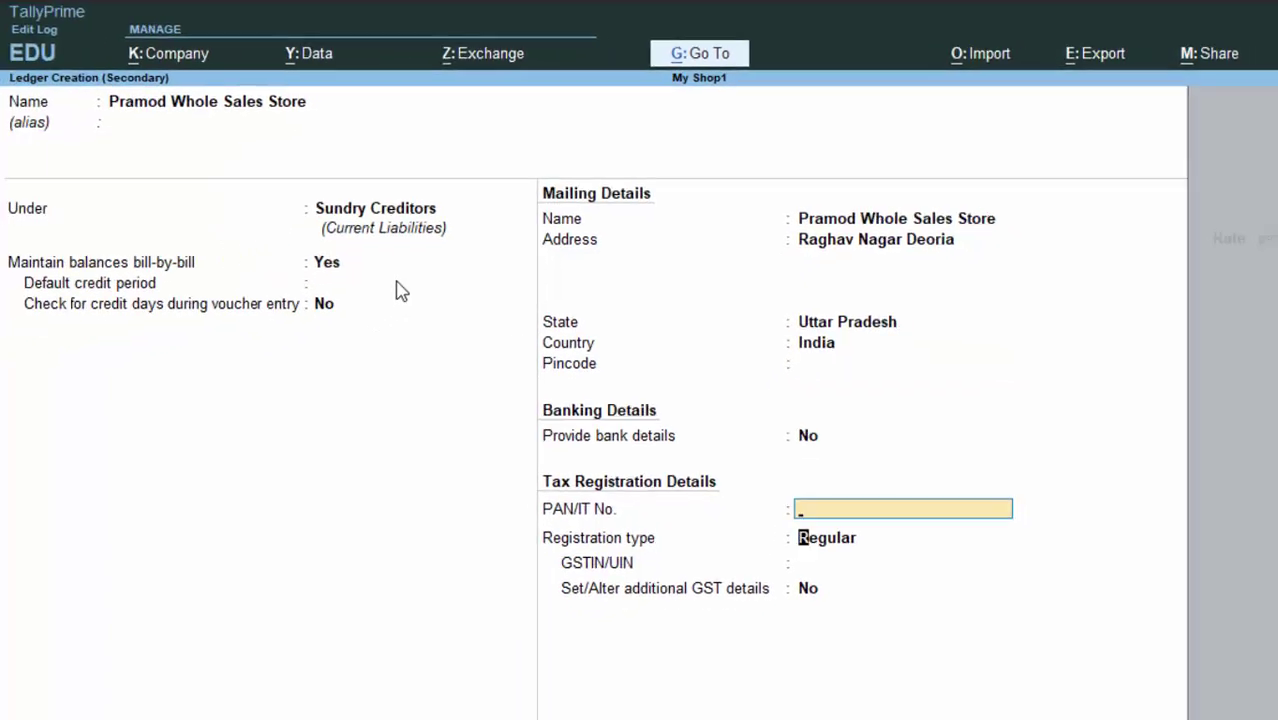
key(Return)
key(Return)
key(Return)
key(Return)
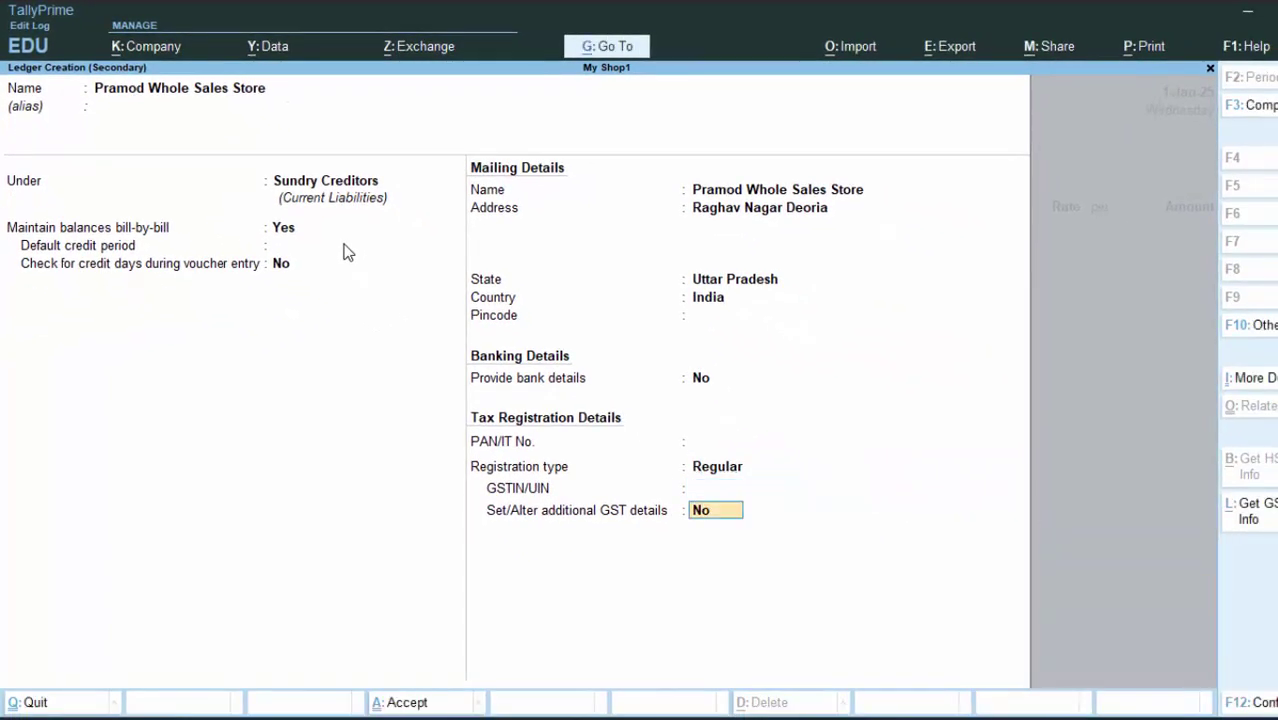
key(Return)
key(Return)
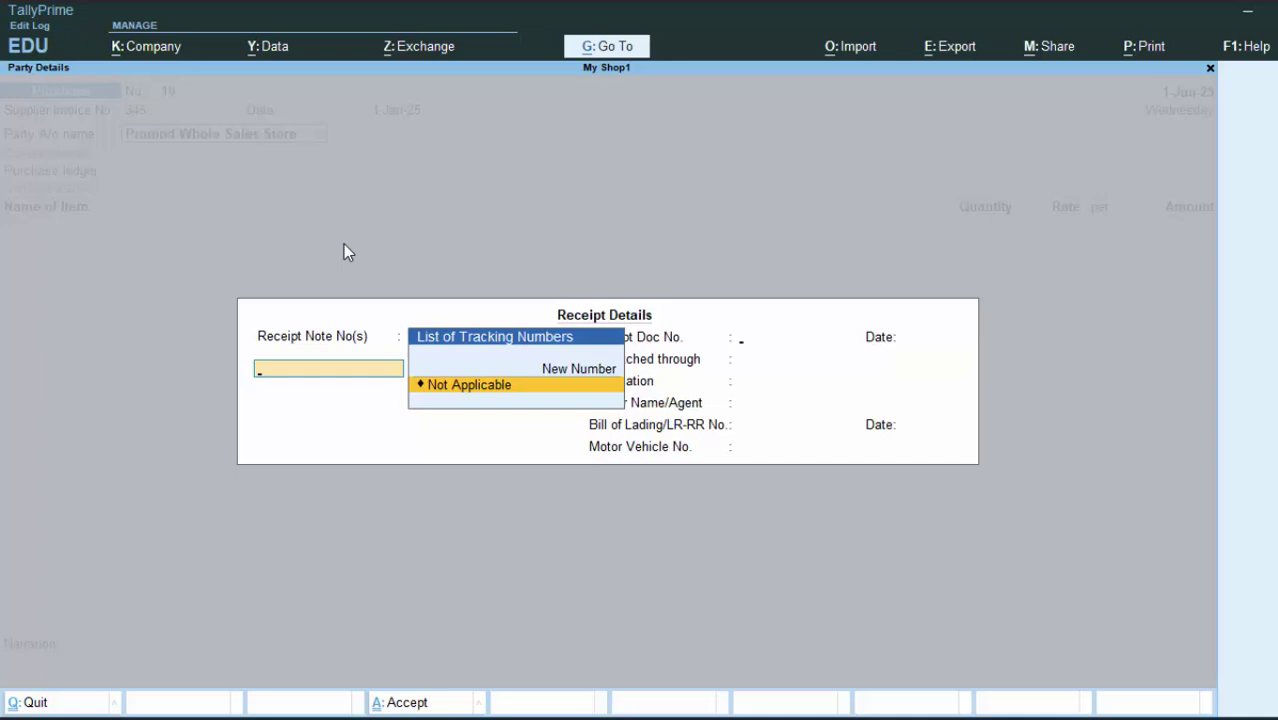
key(Return)
key(Return)
Accept Receipt Details and Party Details with Uttar Pradesh as place of supply
key(Return)
key(Return)
key(Return)
key(Return)
key(Return)
key(Return)
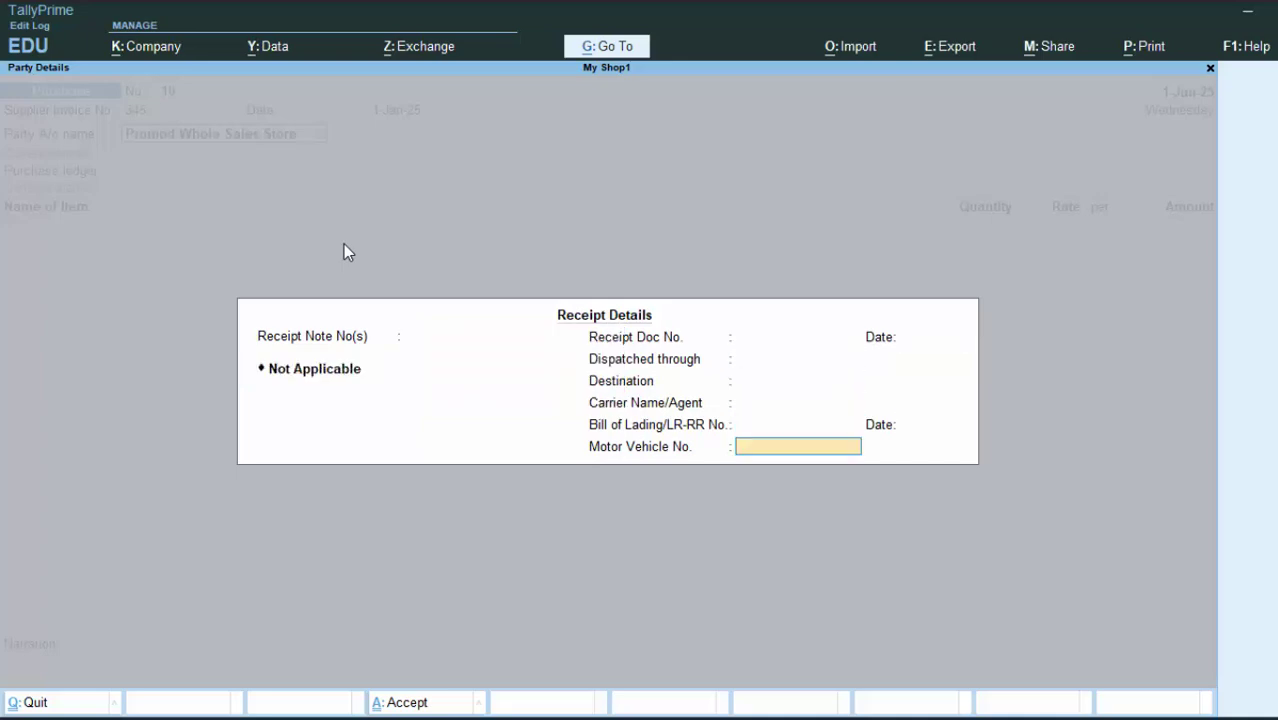
key(Return)
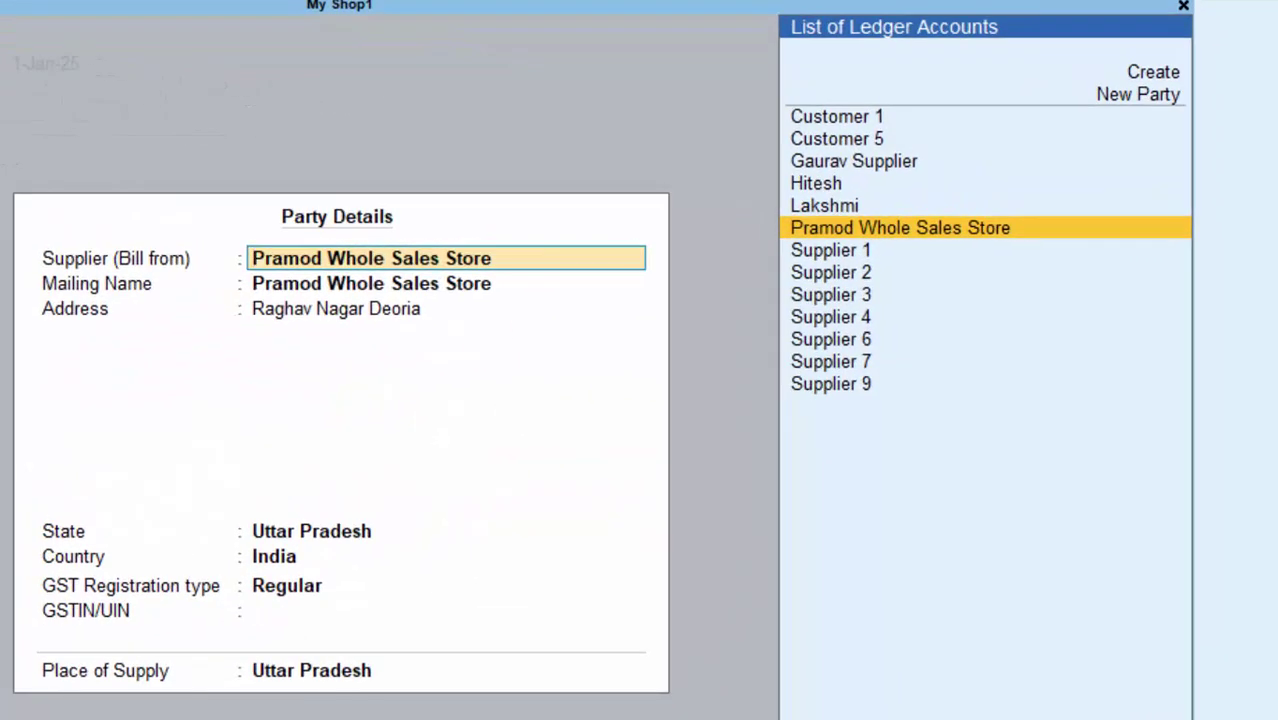
key(Return)
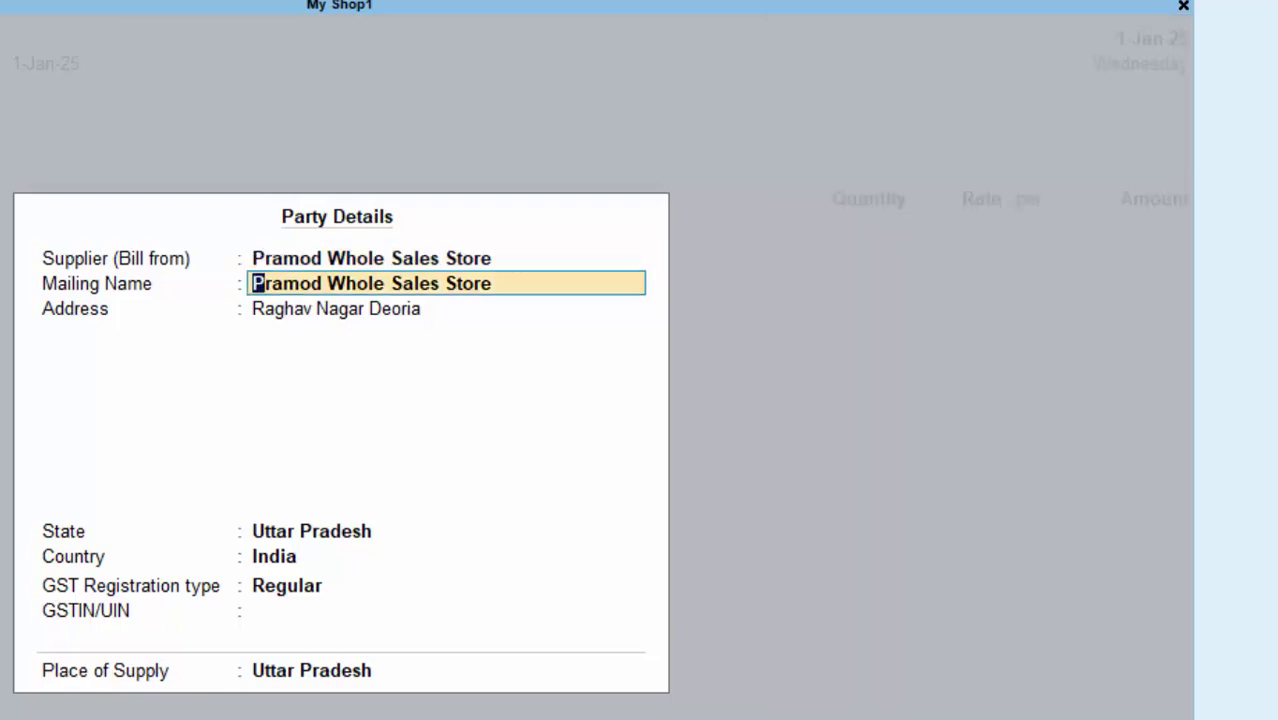
key(Return)
key(Return)
key(Return)
key(Return)
key(Return)
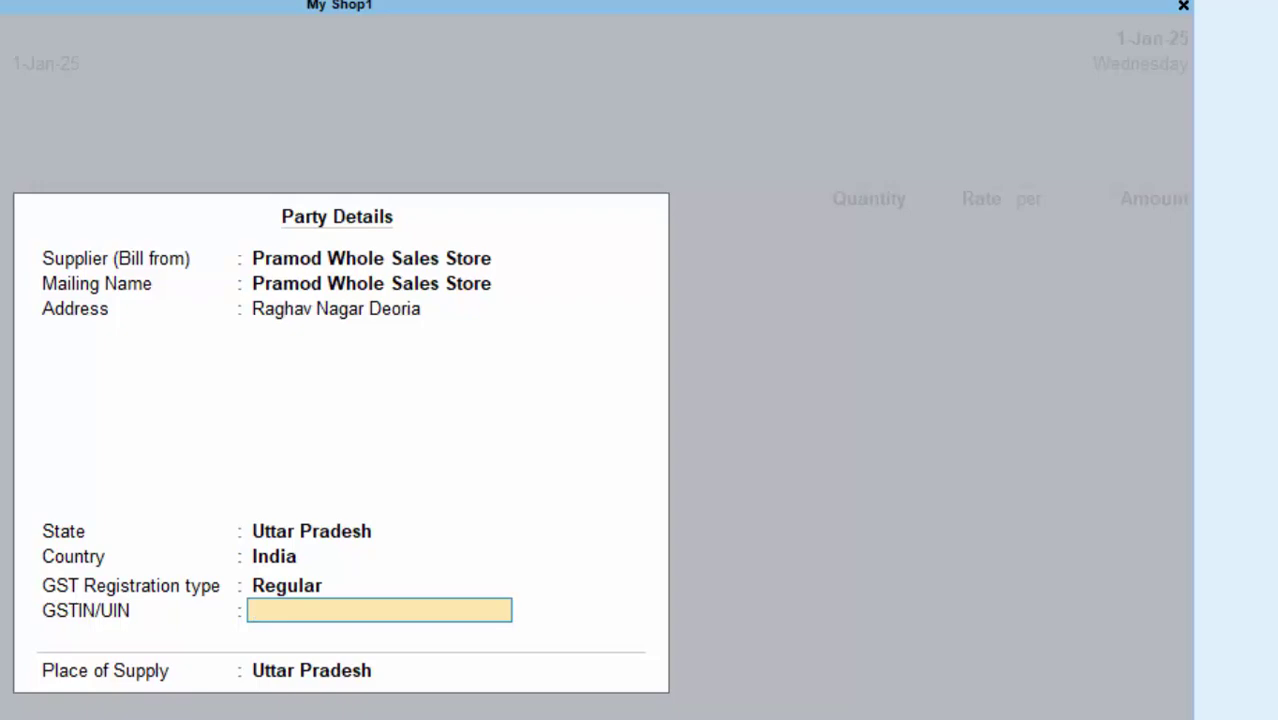
key(Return)
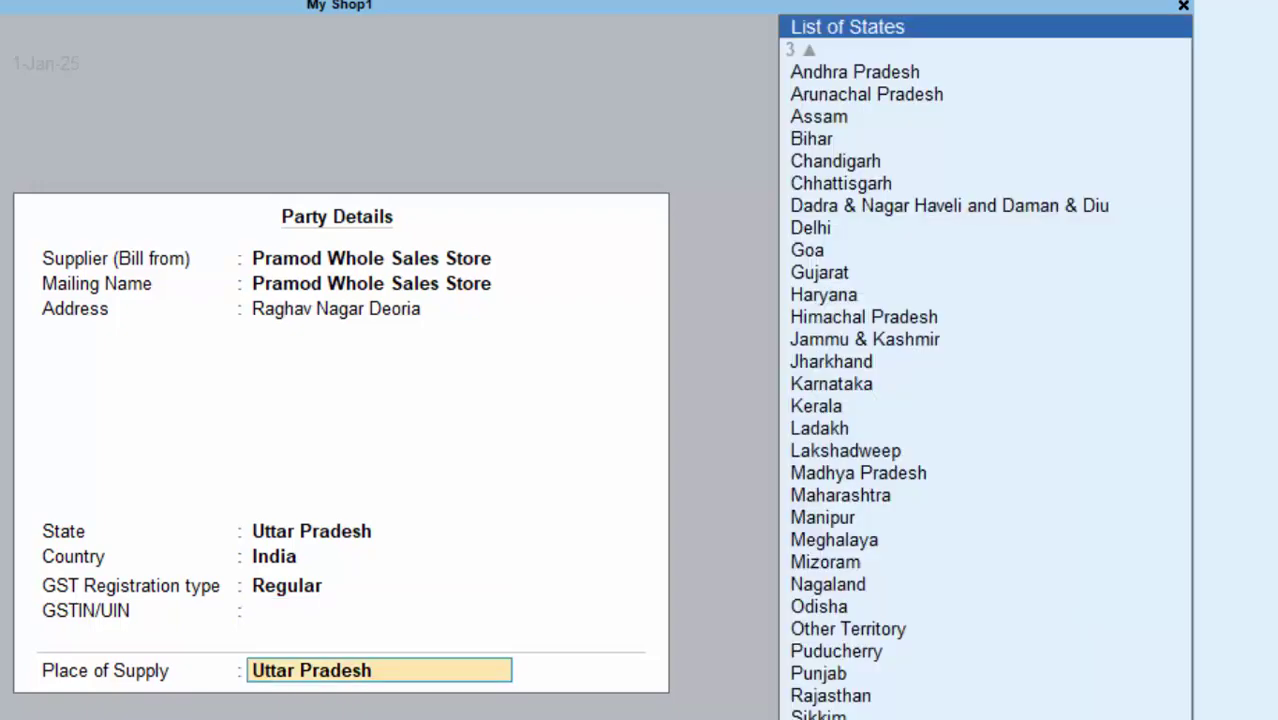
key(Return)
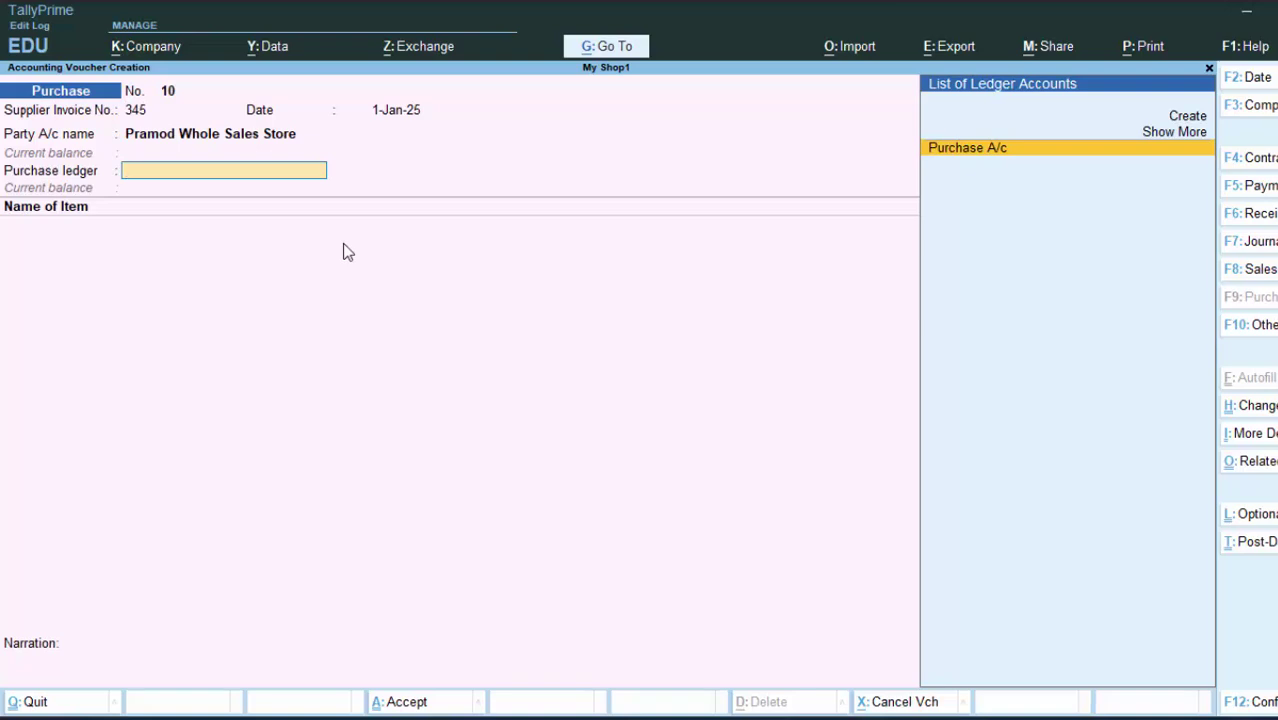
key(Up)
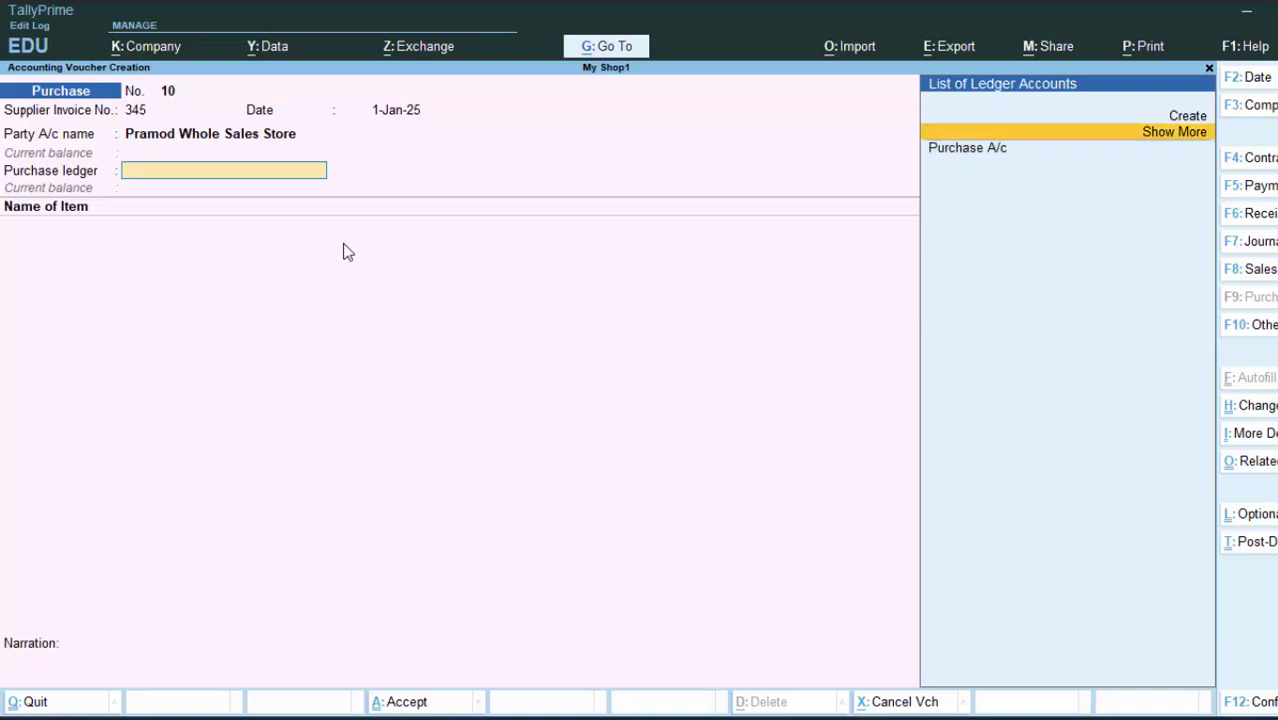
key(Up)
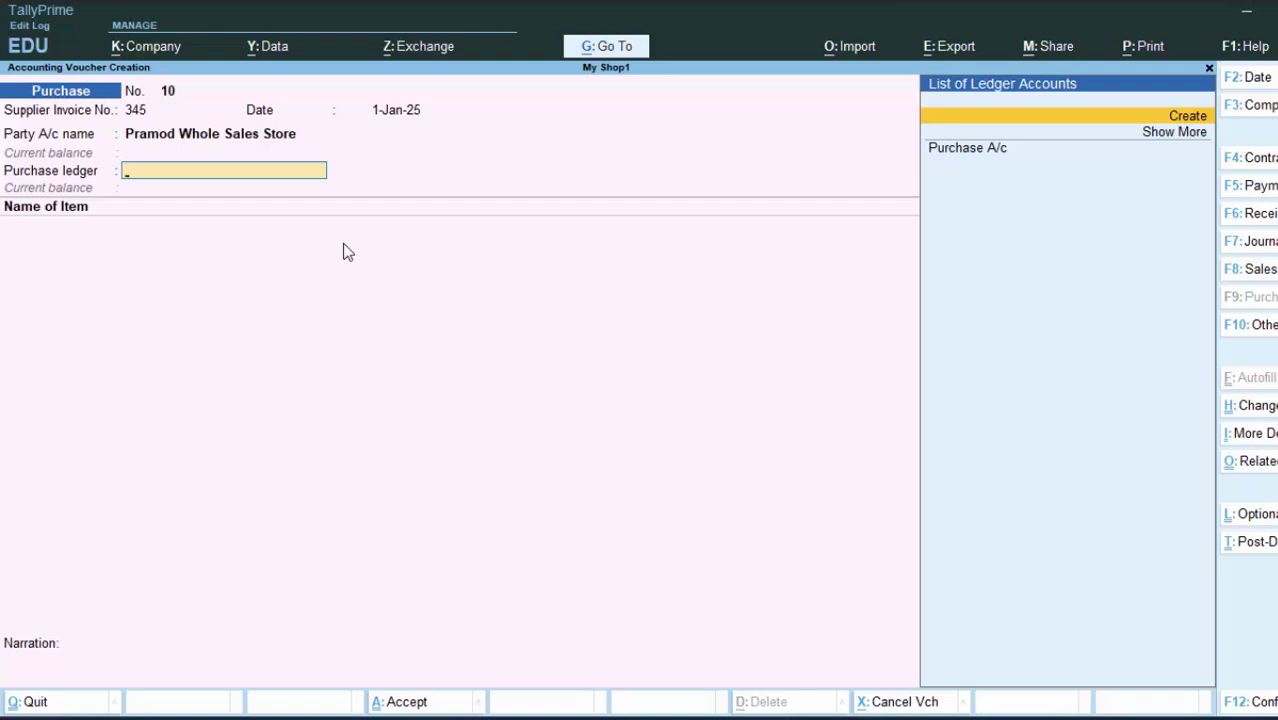
key(ctrl)
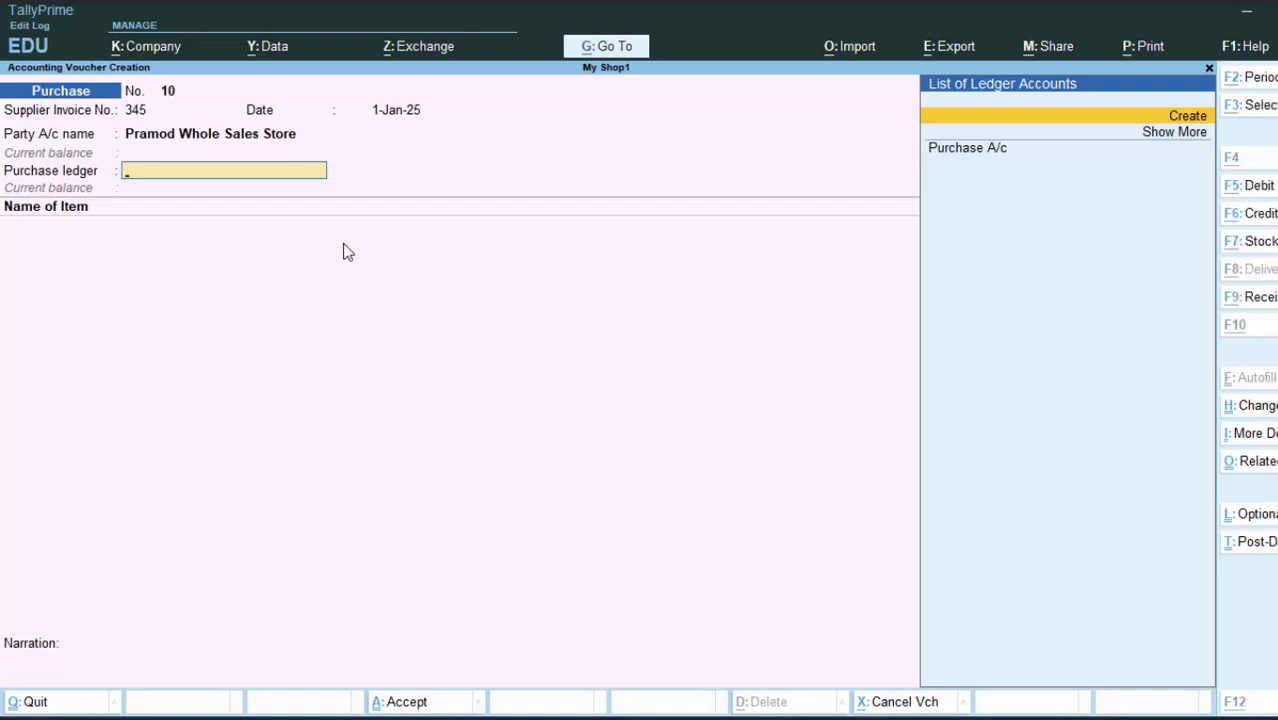
key(alt+c)
text(Pu)
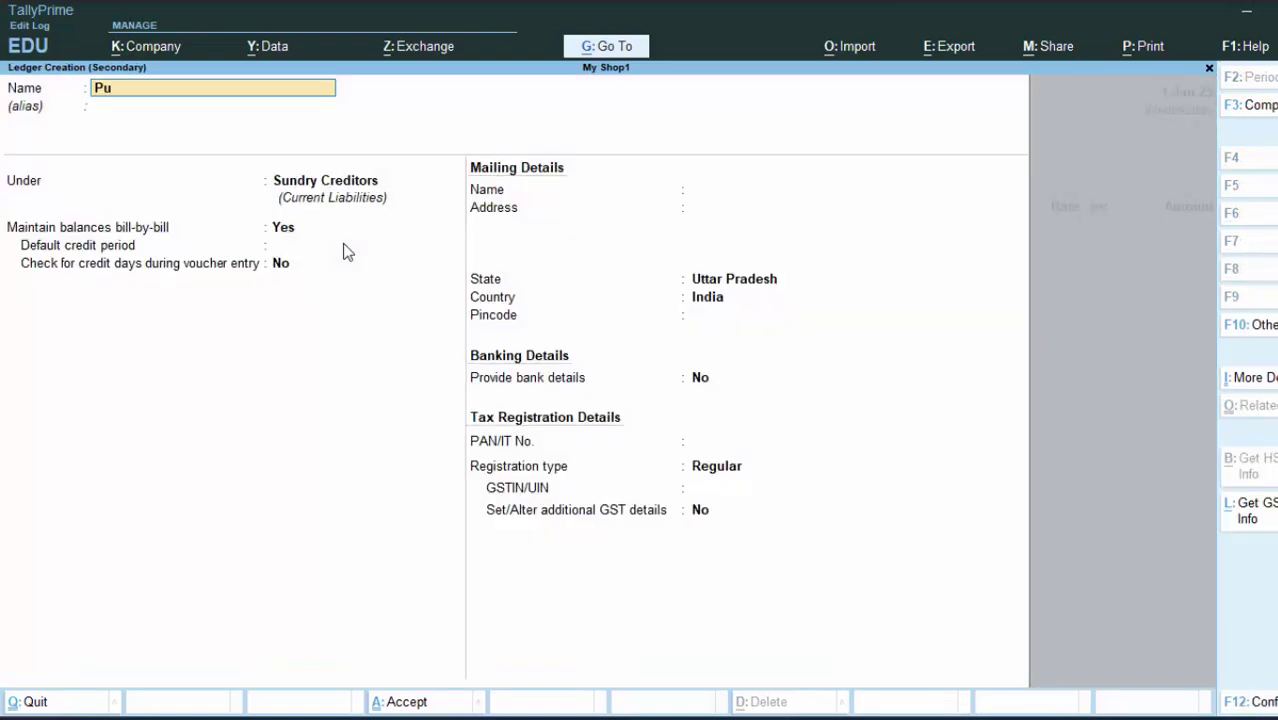
text(rchase)
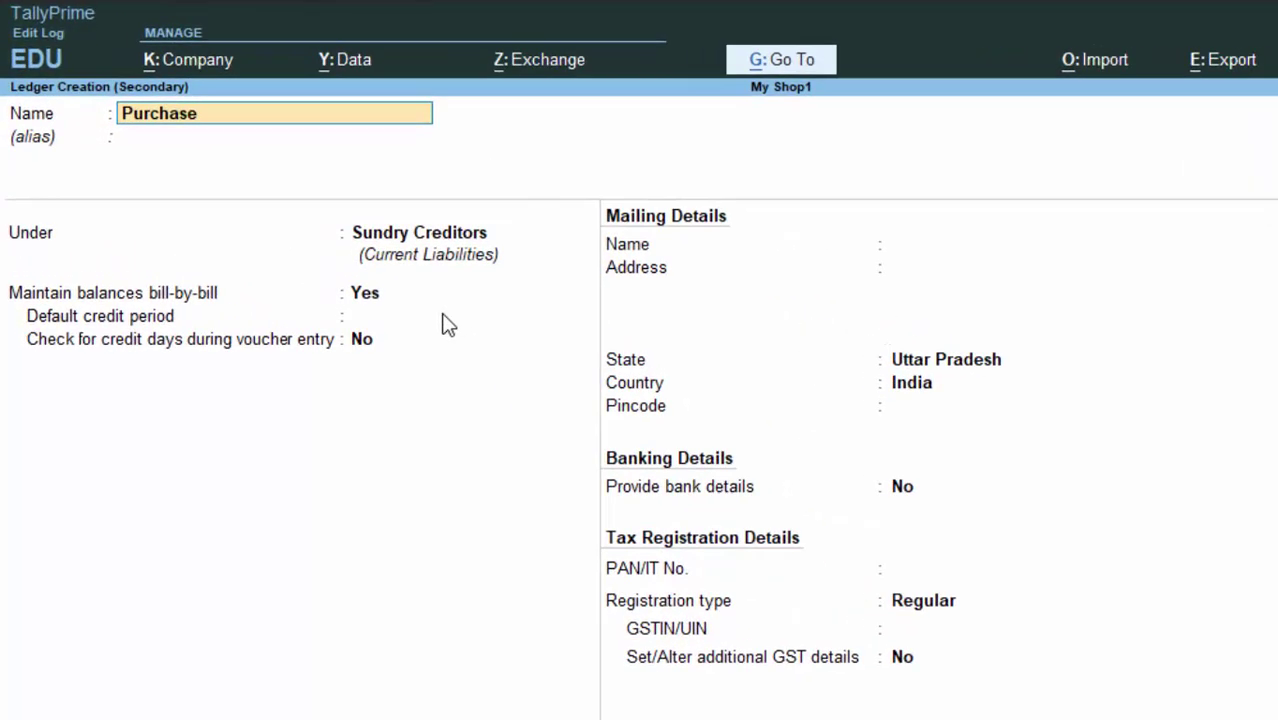
key(Return)
key(Return)
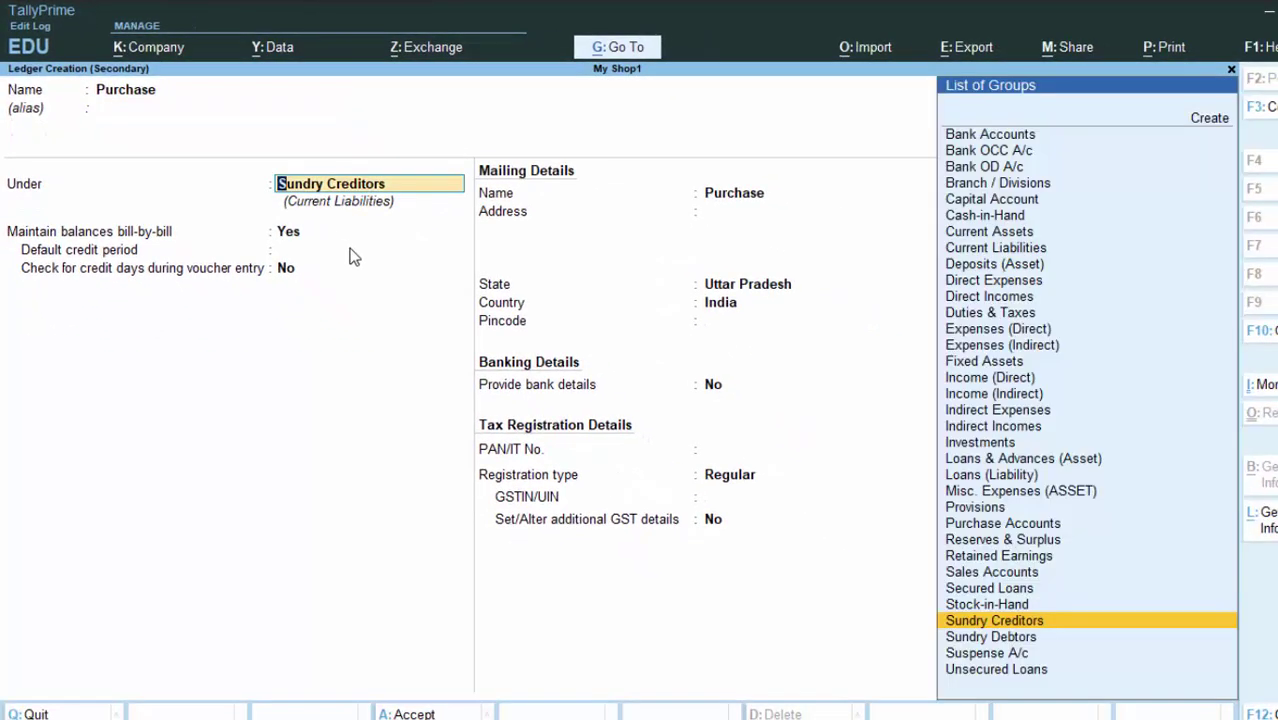
text(P)
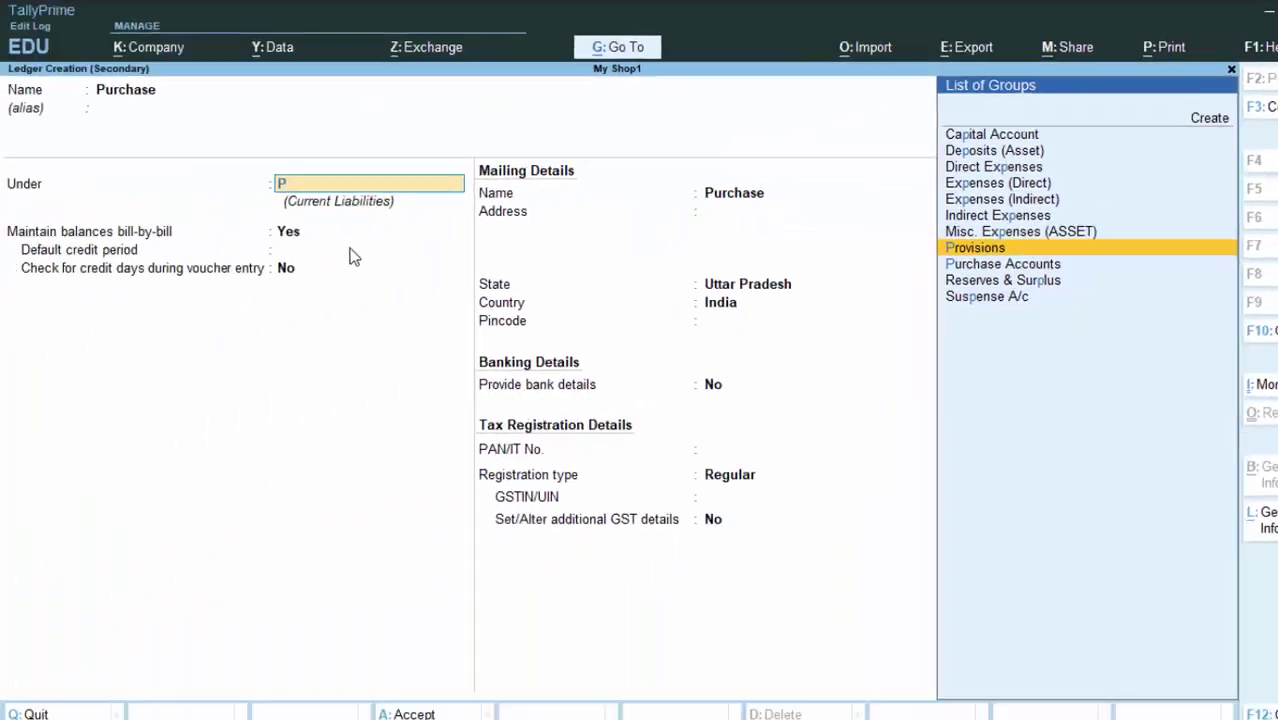
text(u)
key(Return)
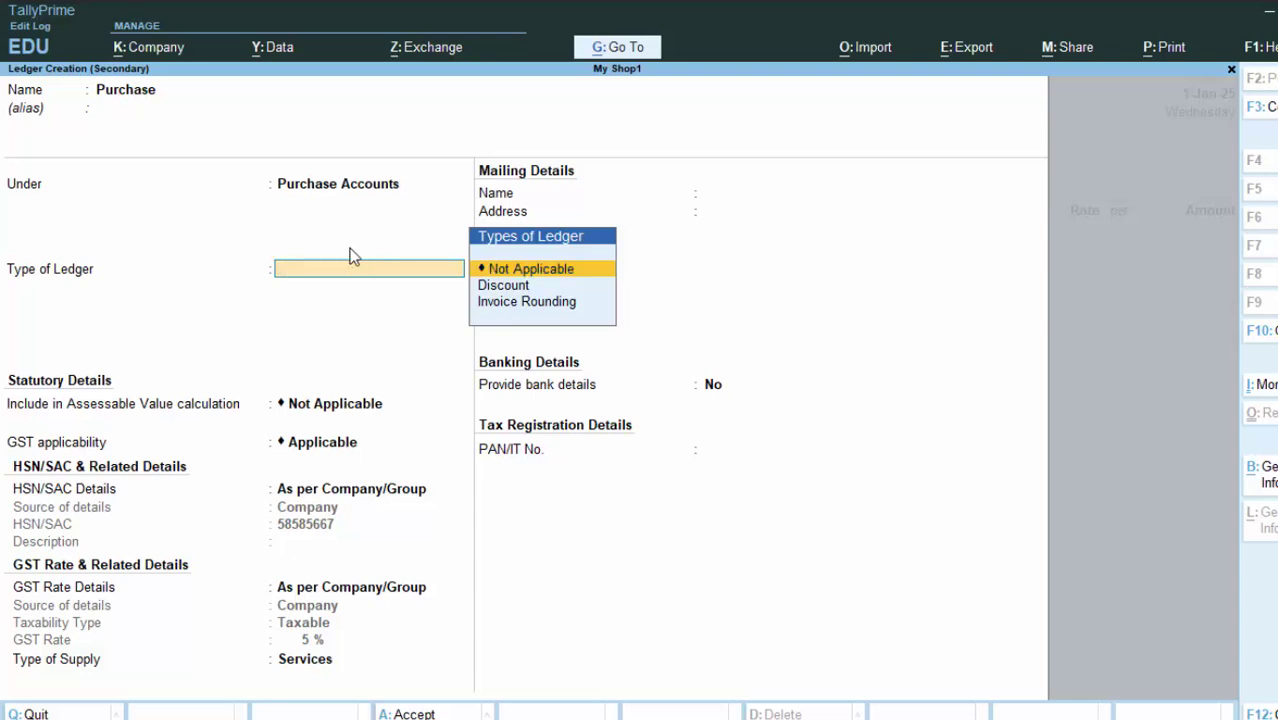
key(Escape)
key(y)
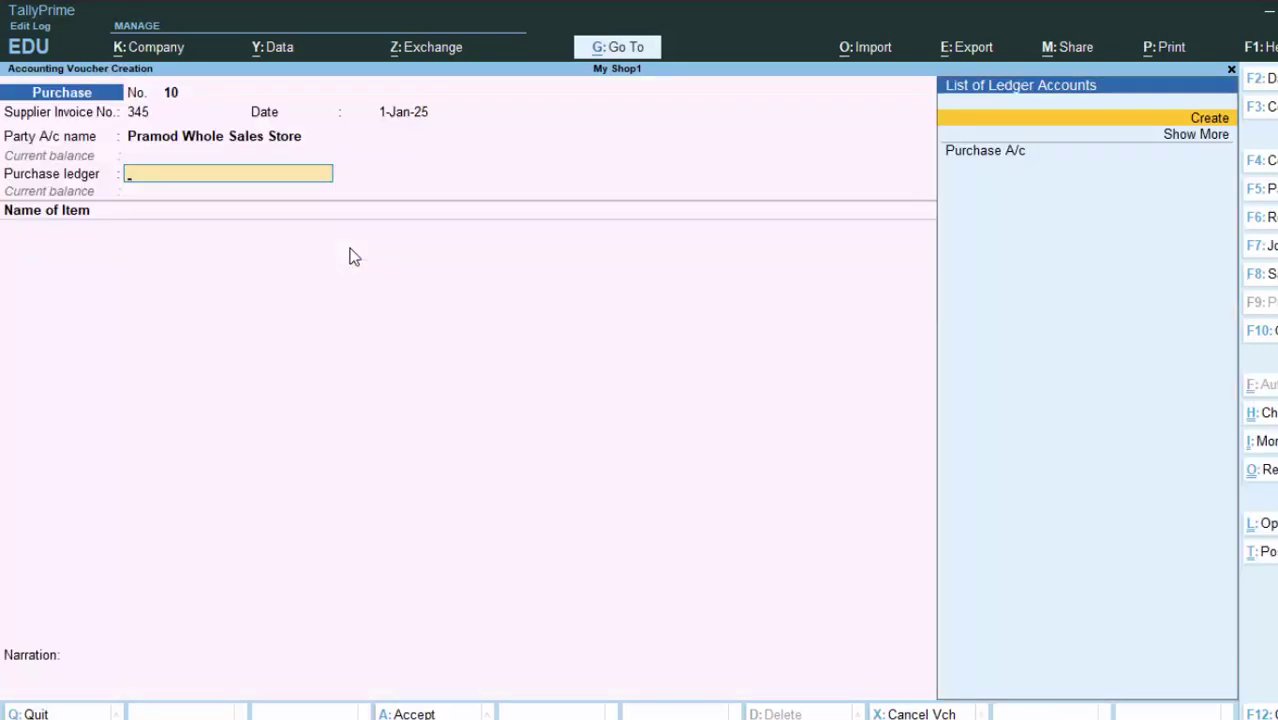
key(Escape)
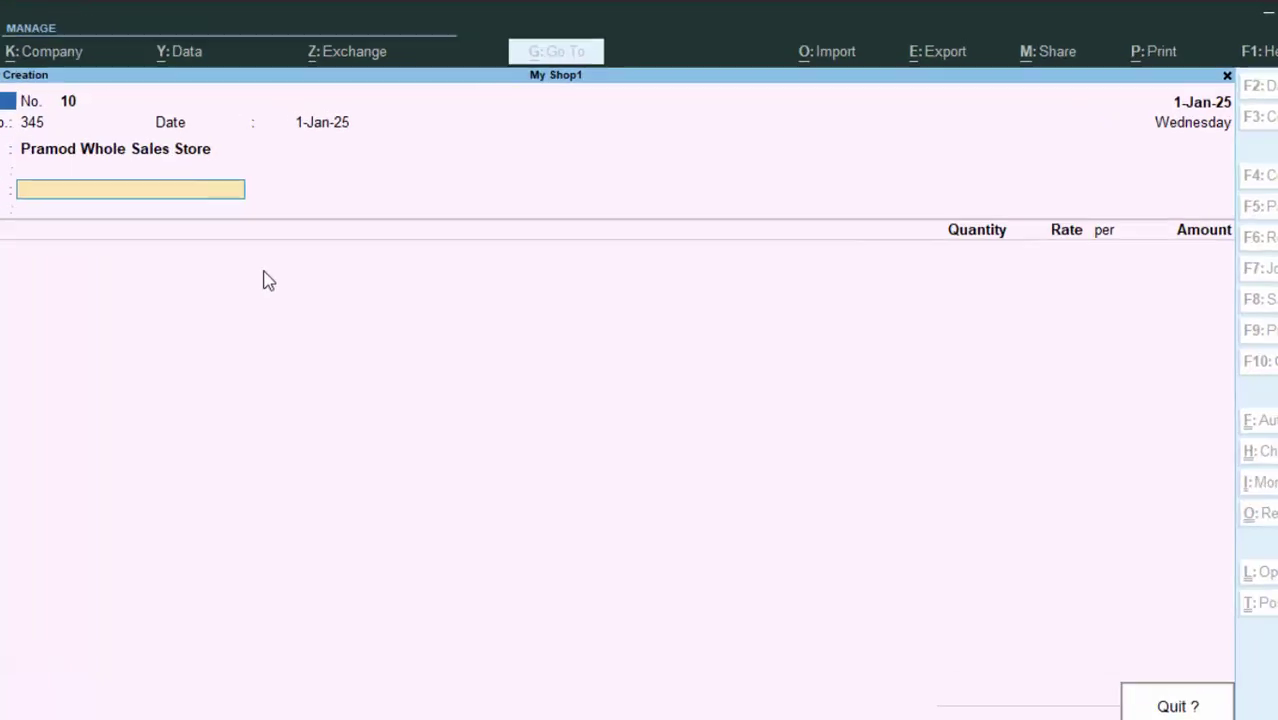
Decline quitting, set Purchase A/c as the purchase ledger, and start a new stock item
key(n)
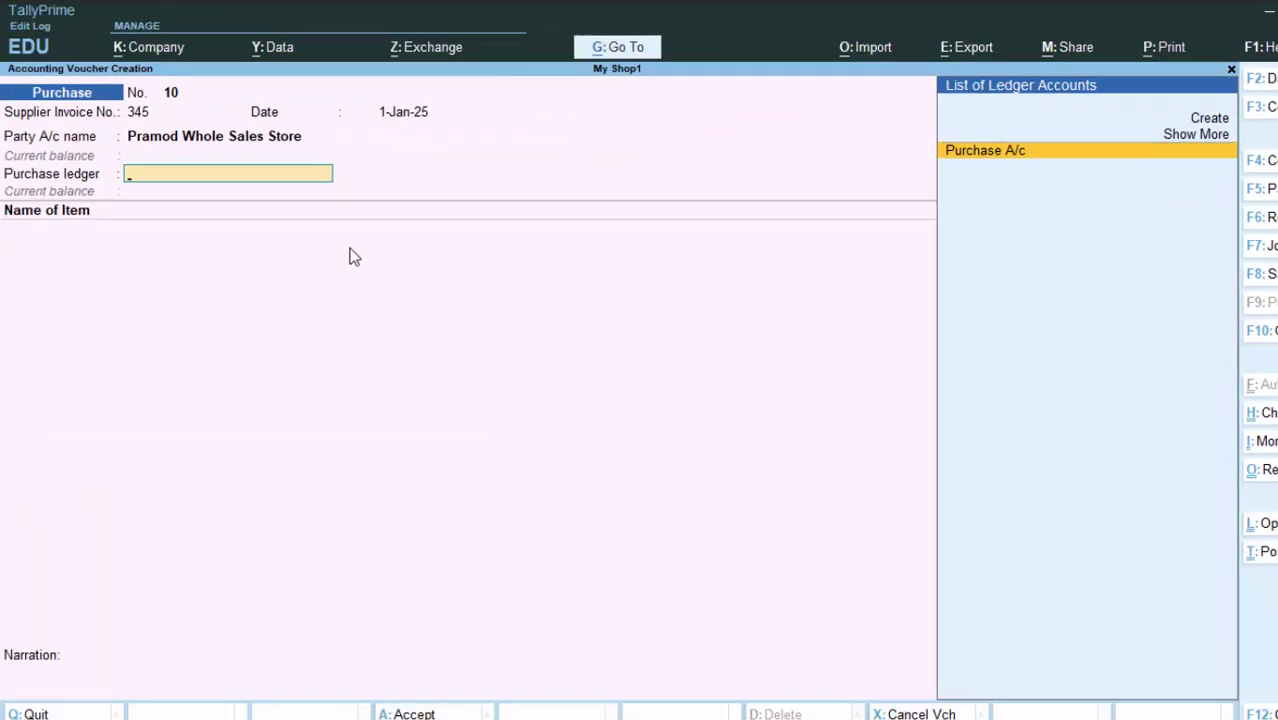
key(Return)
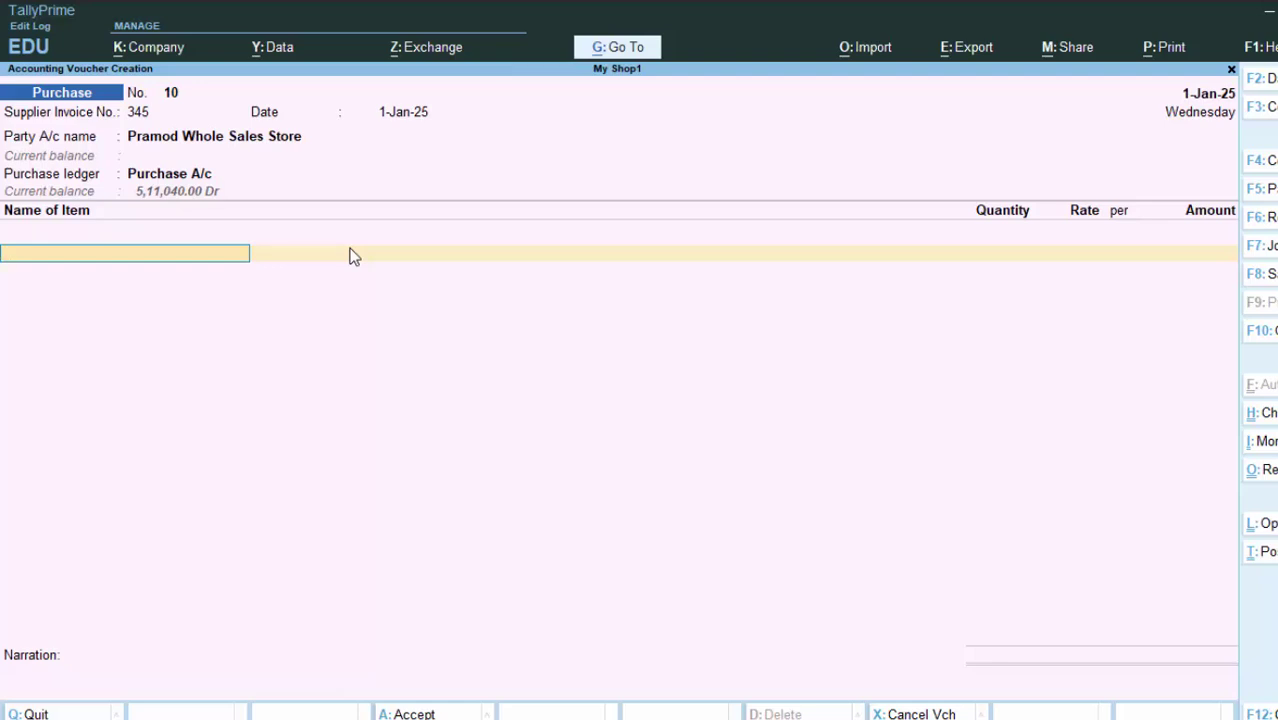
key(alt+c)
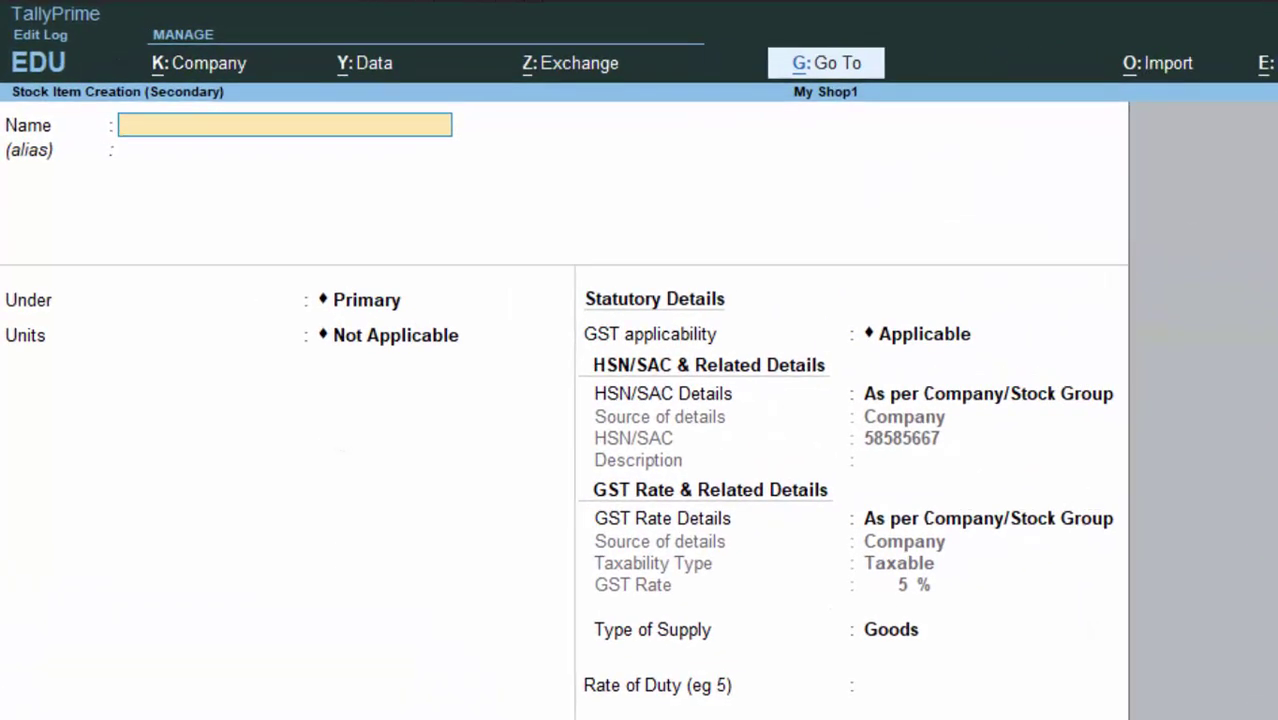
Create the stock item 'Tata Tea' with kg as its unit, skipping GST details, and save it
text(Tata)
text( Tea)
key(Return)
key(Return)
key(Return)
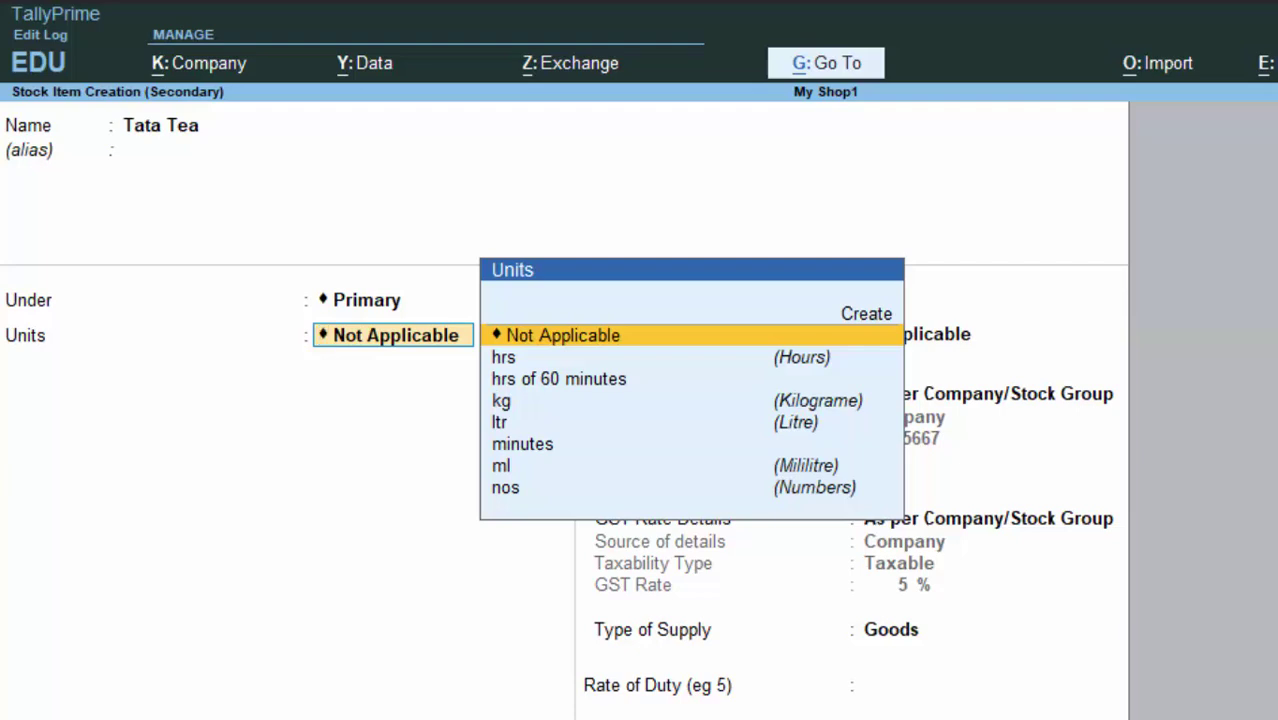
key(Down)
key(Down)
key(Down)
key(Down)
key(Up)
key(Return)
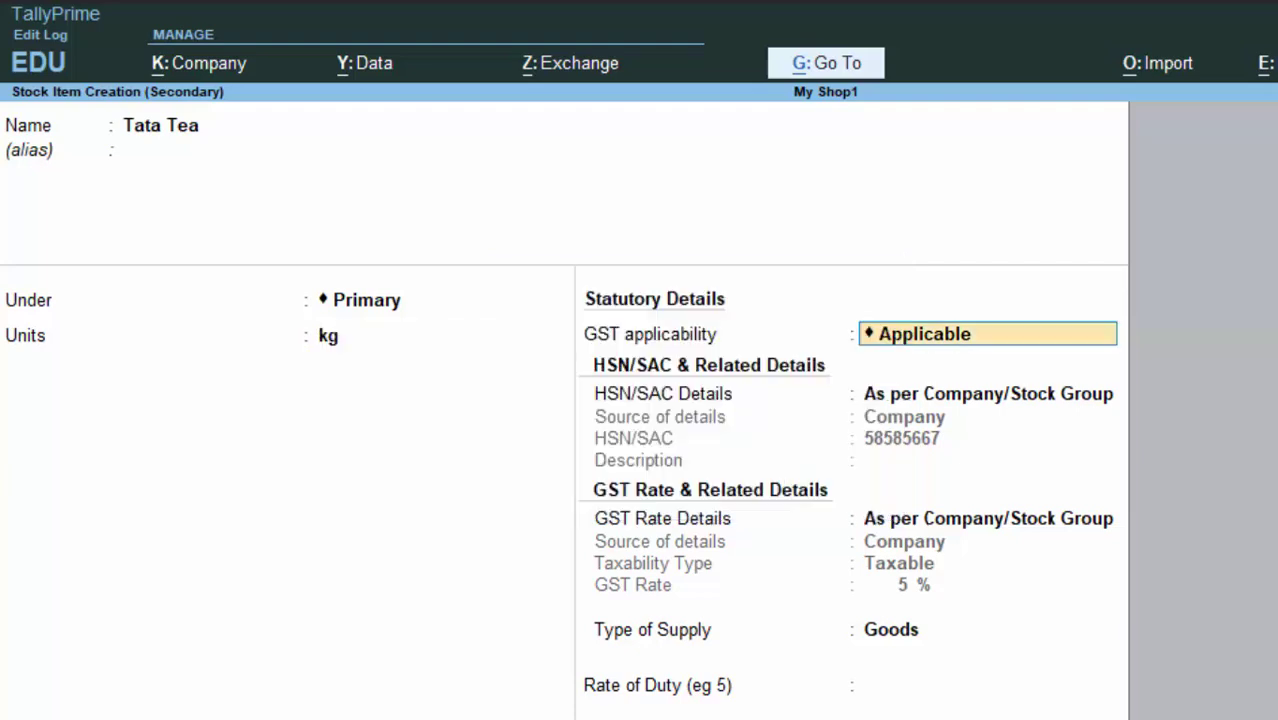
key(Return)
key(Return)
key(Return)
key(Return)
key(Return)
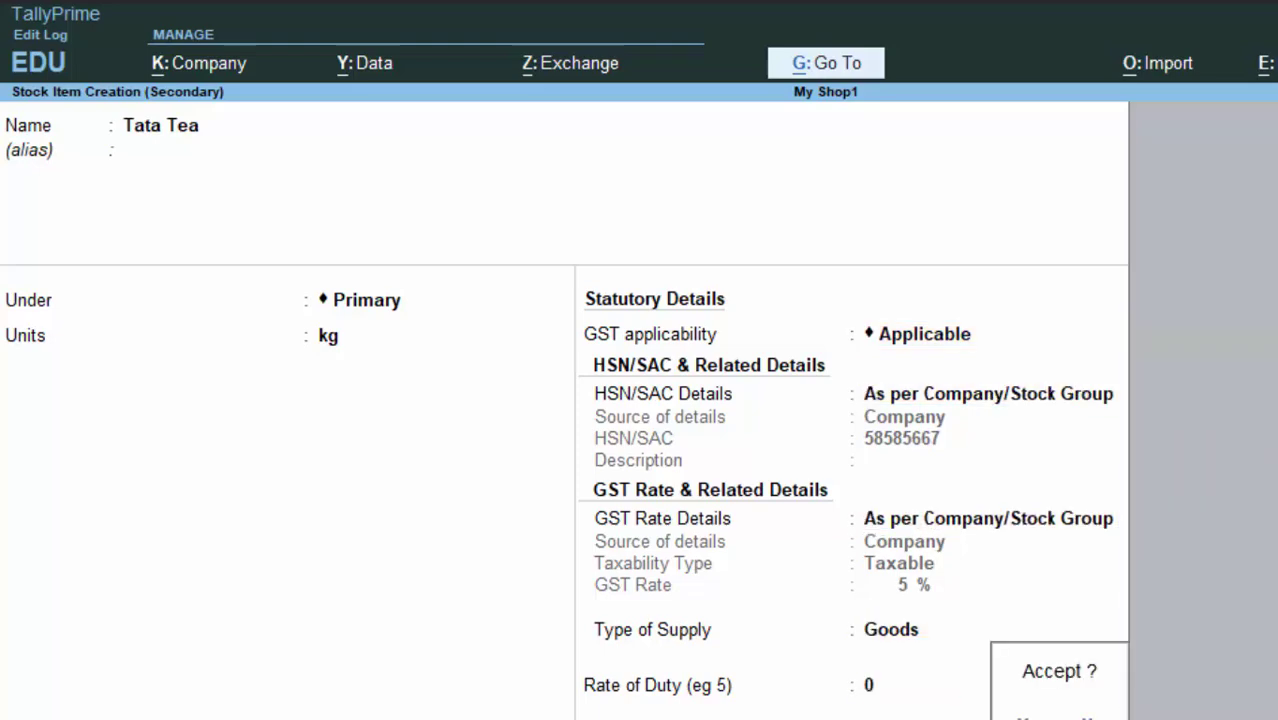
key(Return)
key(Return)
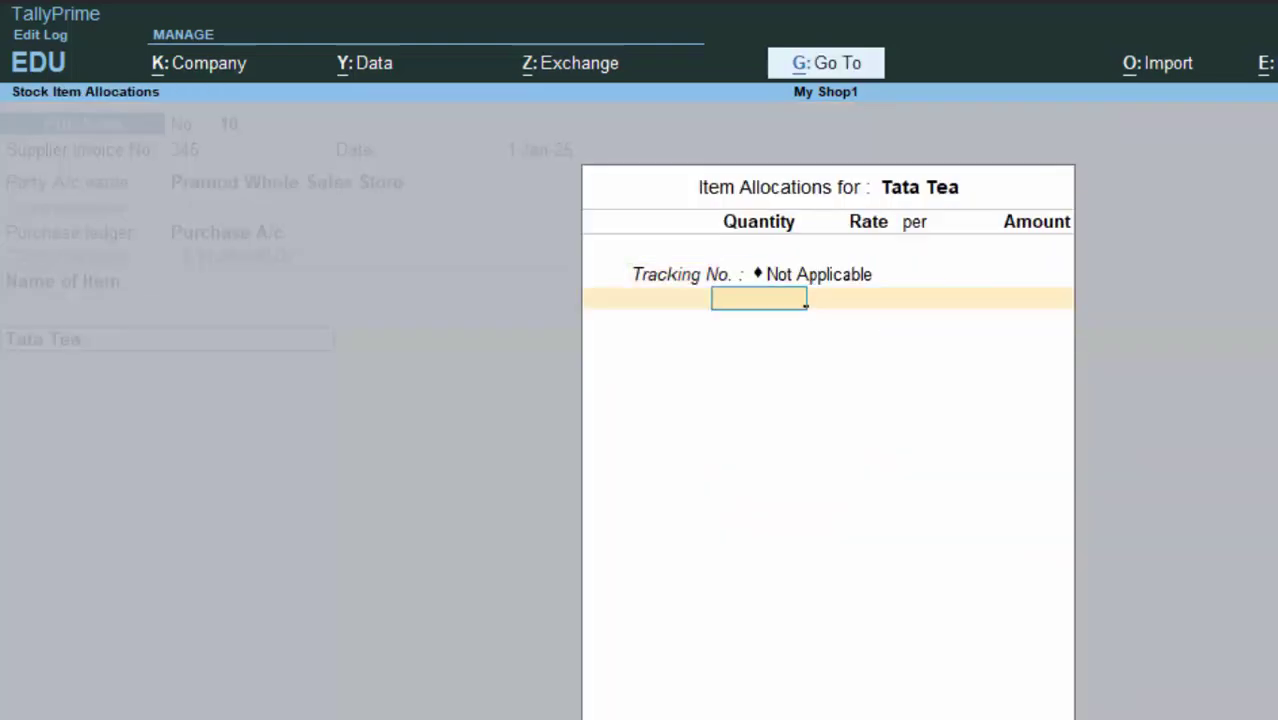
key(Return)
Allocate 10 kg of Tata Tea at 350 per kg (3,500.00) and close the item list
key(BackSpace)
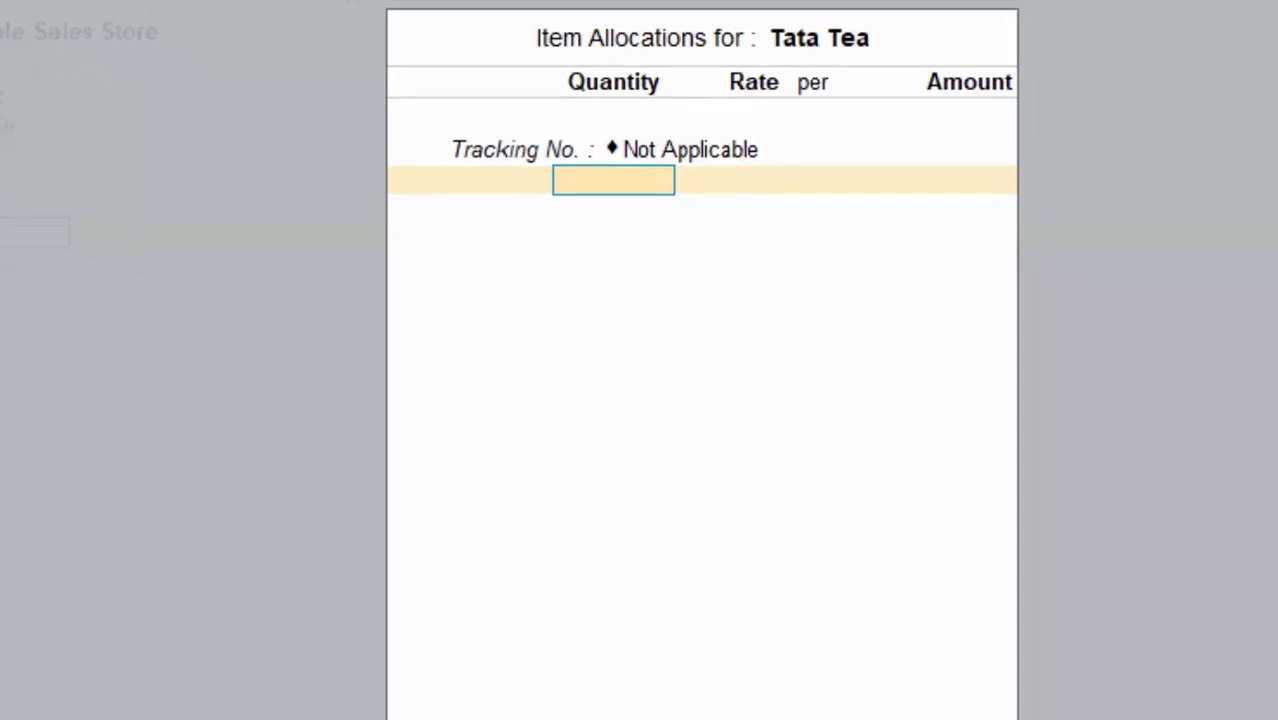
text(10)
key(Return)
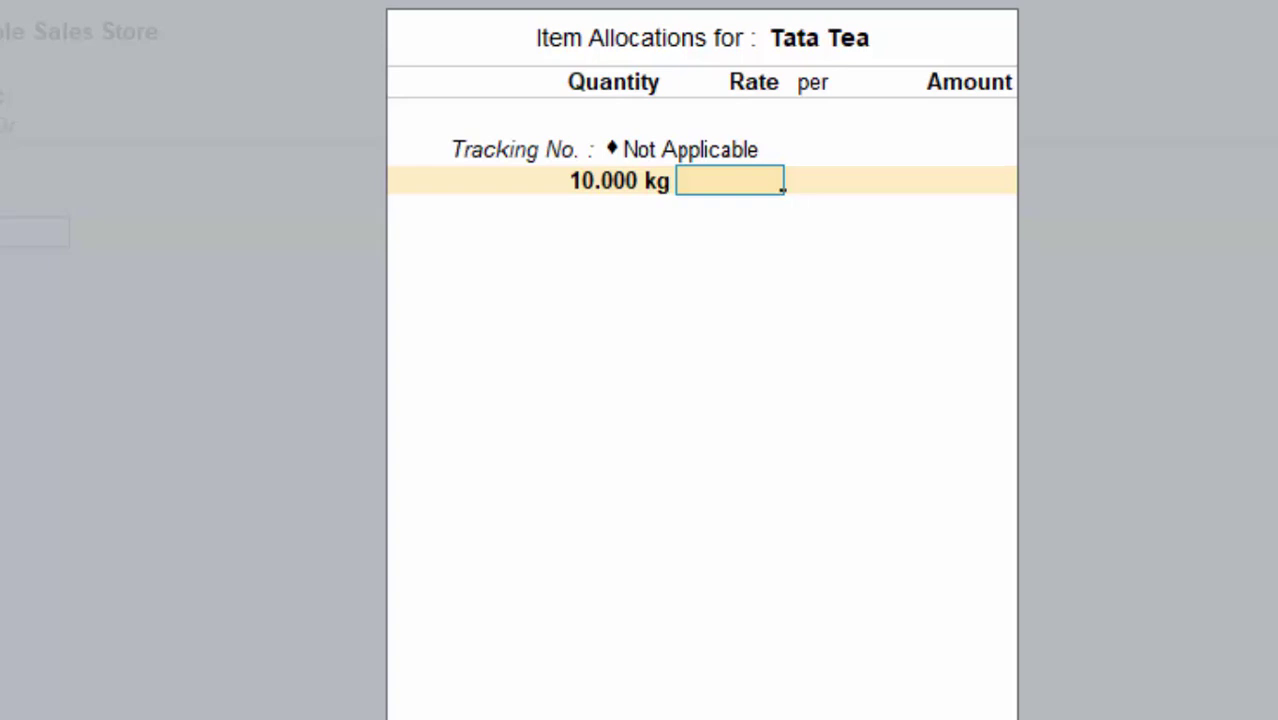
text(35)
text(9)
key(BackSpace)
text(0)
key(Return)
key(Return)
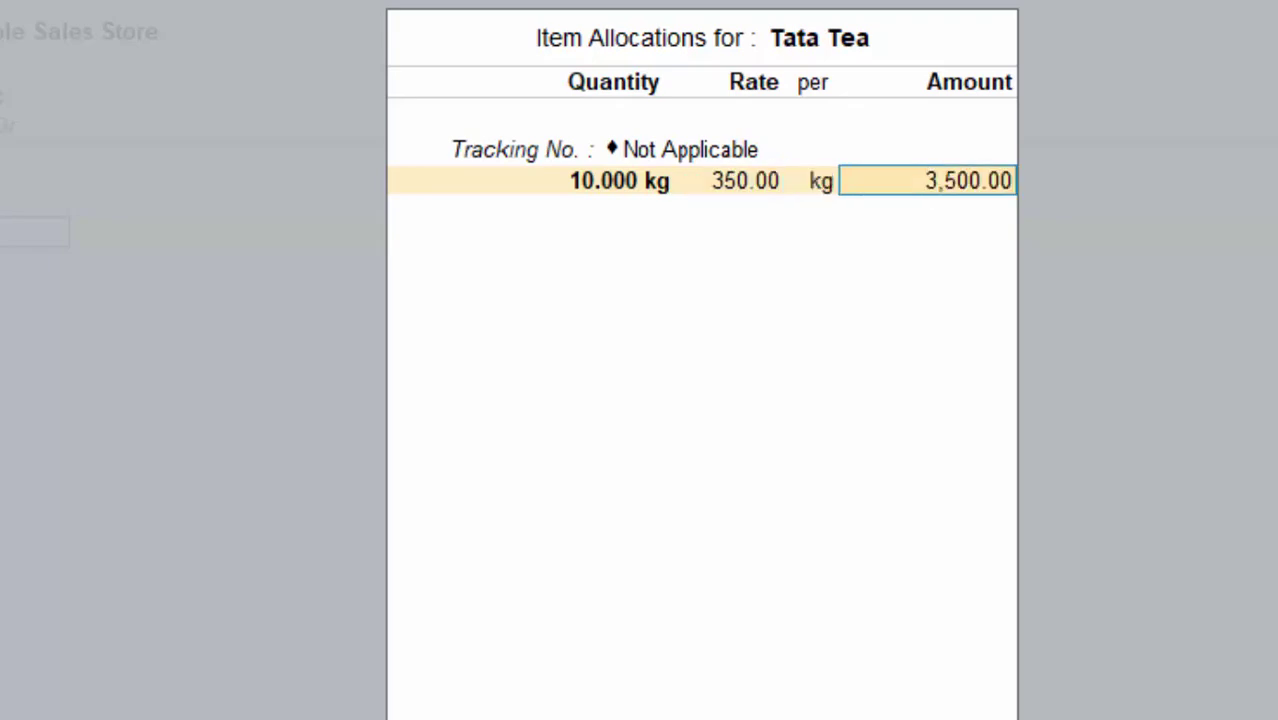
key(Return)
key(Return)
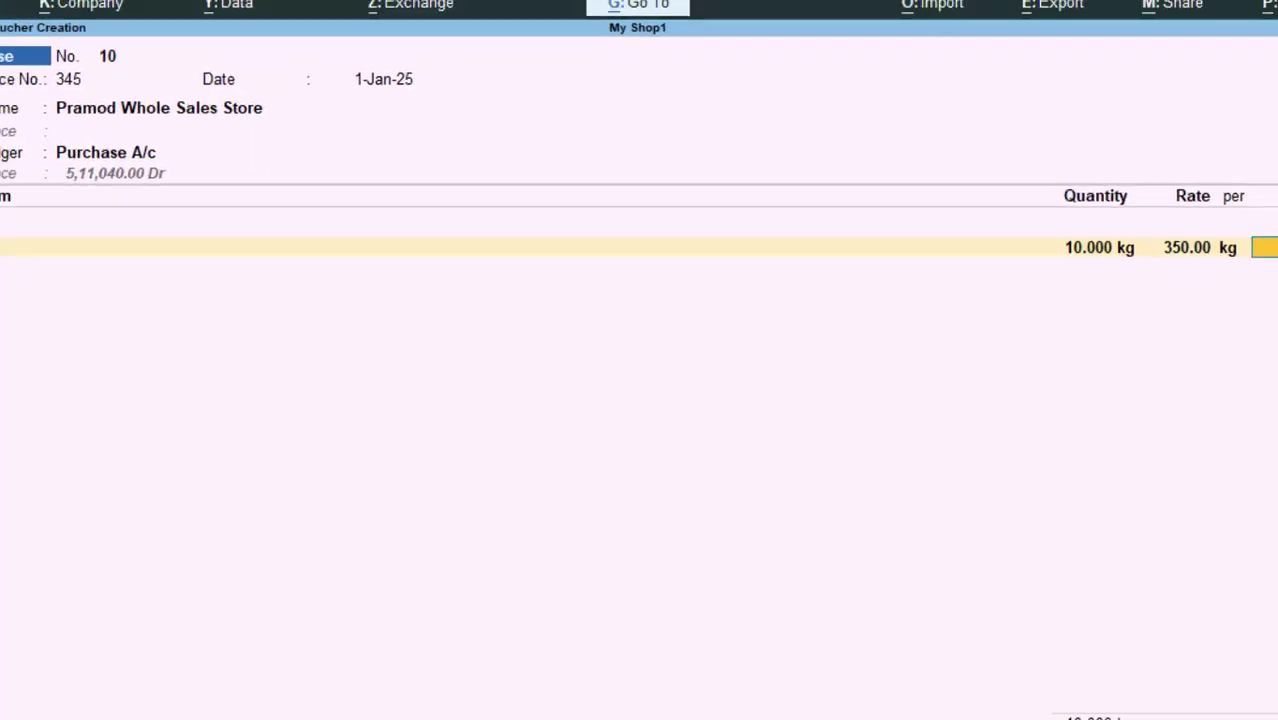
key(Return)
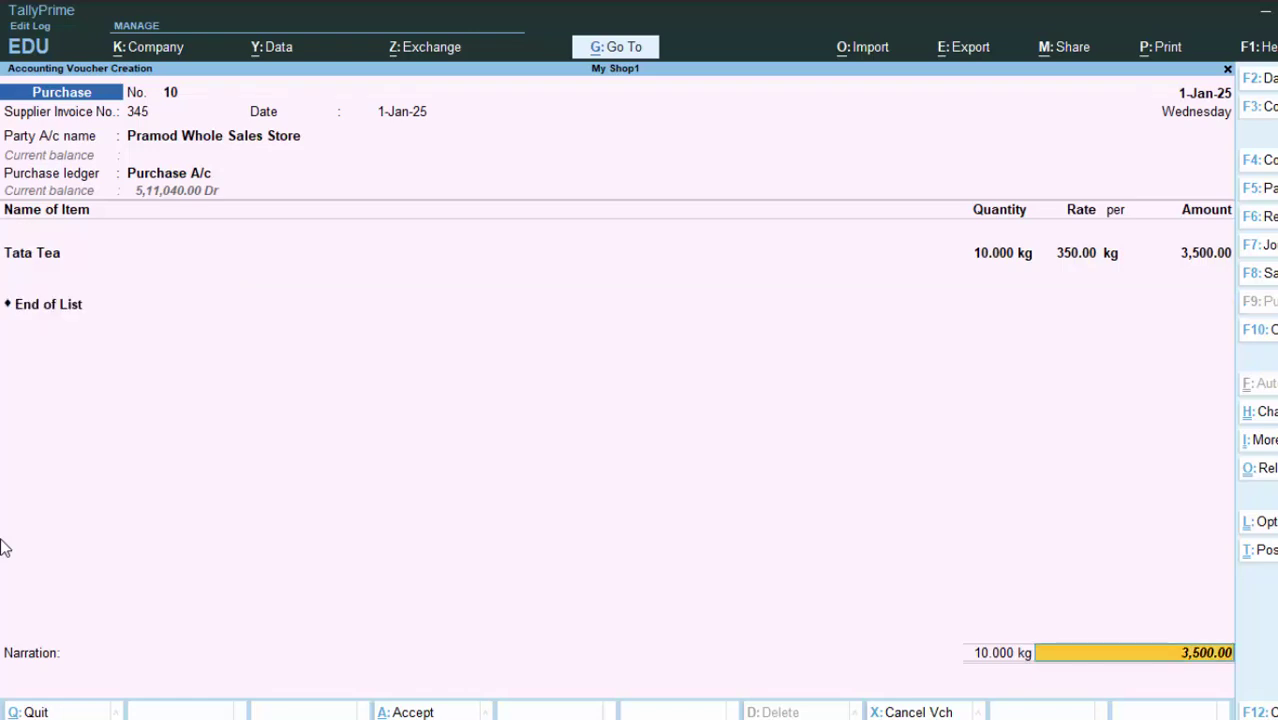
Accept bill-wise reference 345 for 3,500.00 and save purchase voucher 10
key(Return)
key(Return)
key(Return)
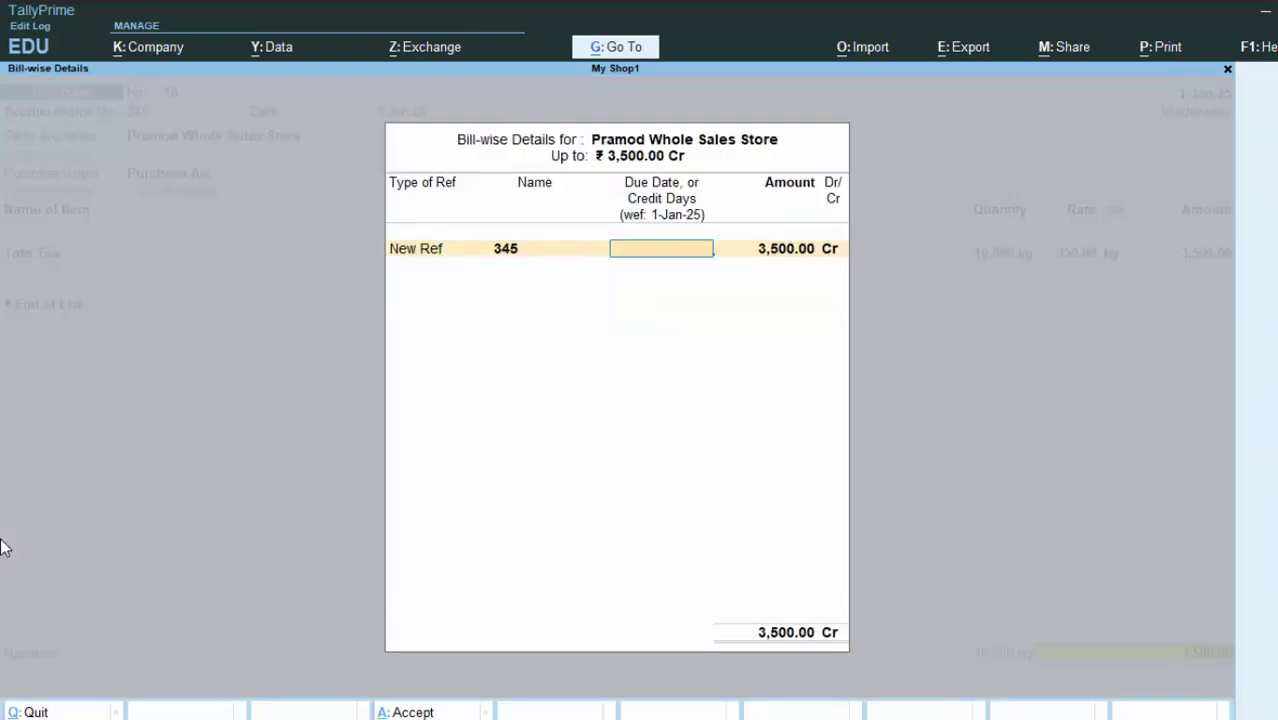
key(Return)
key(Return)
key(Return)
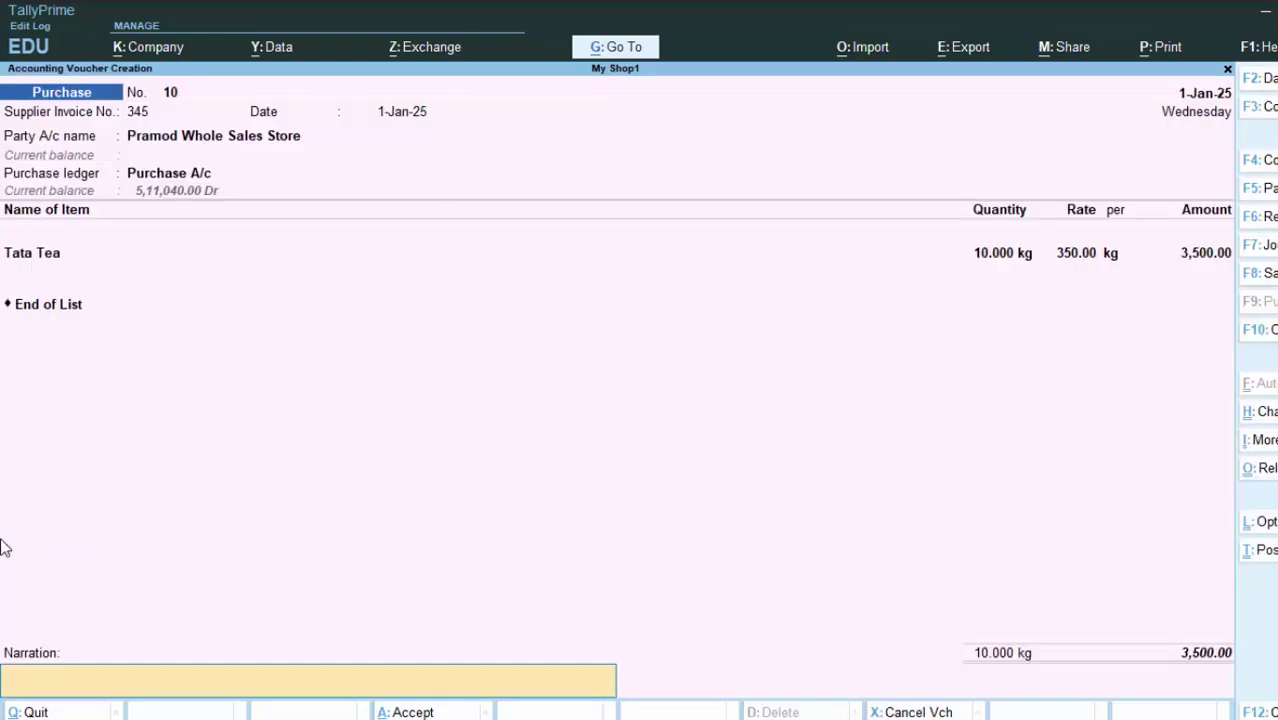
key(Return)
key(Return)
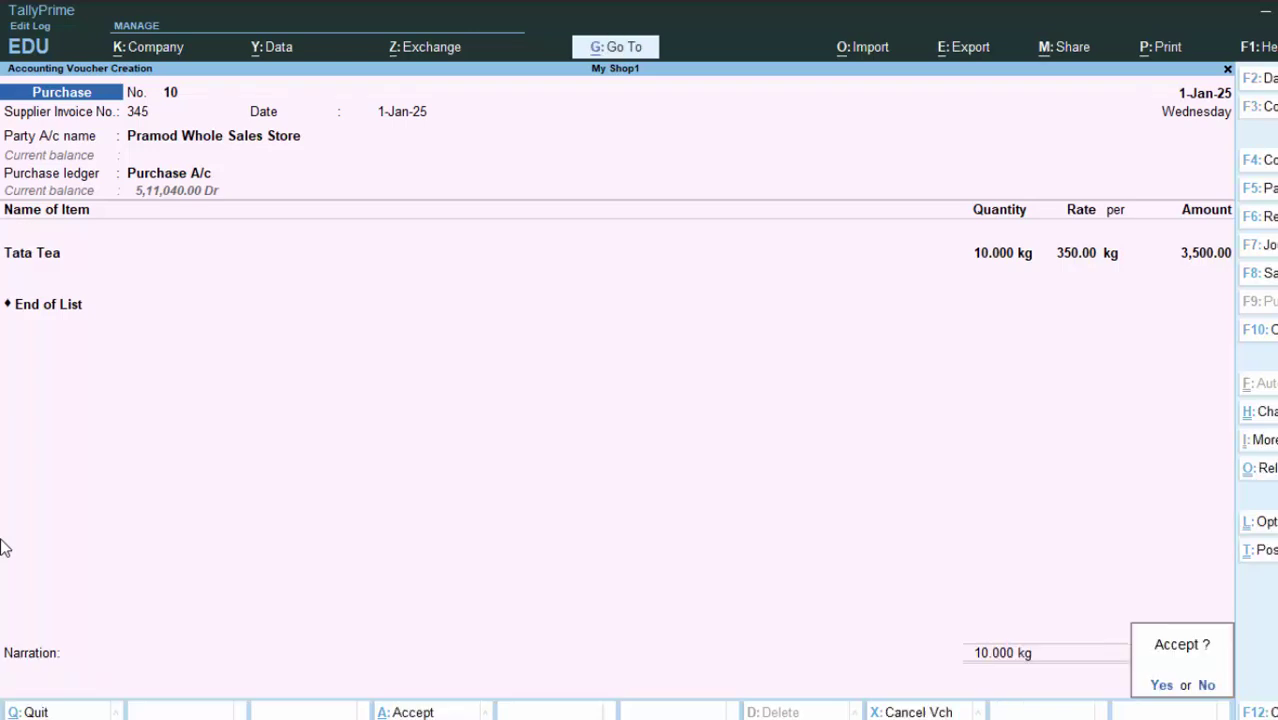
key(Return)
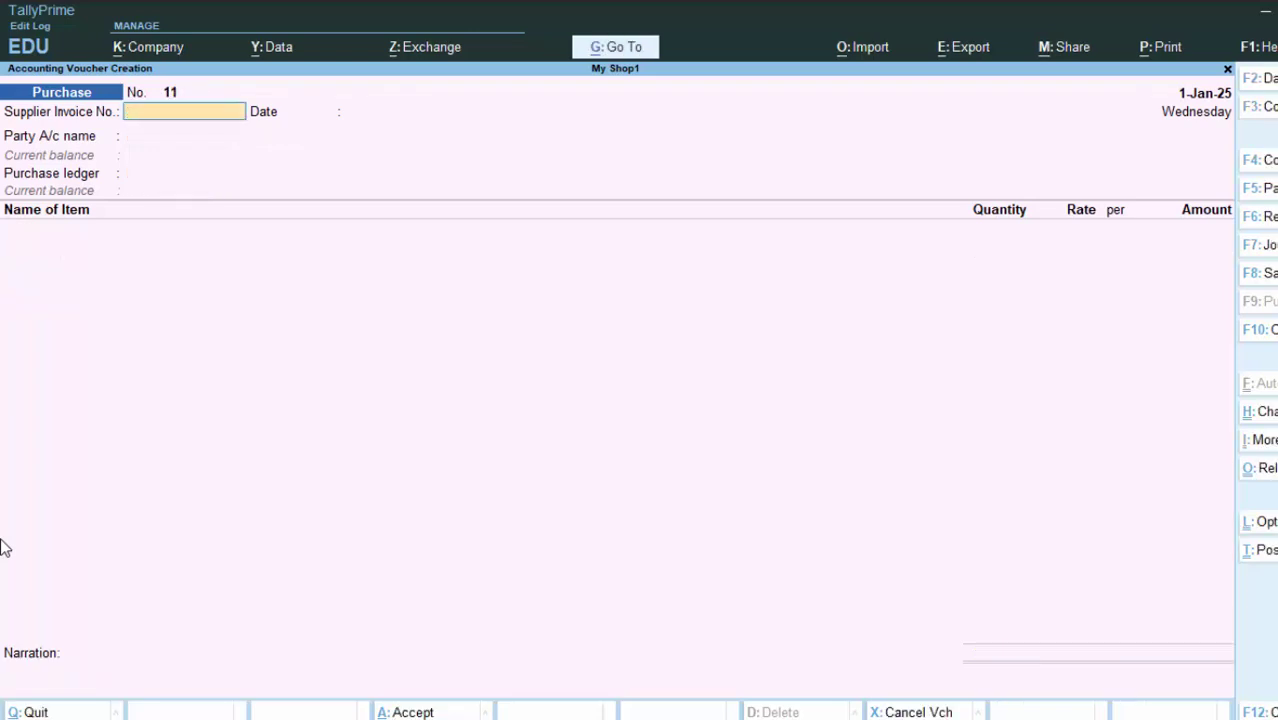